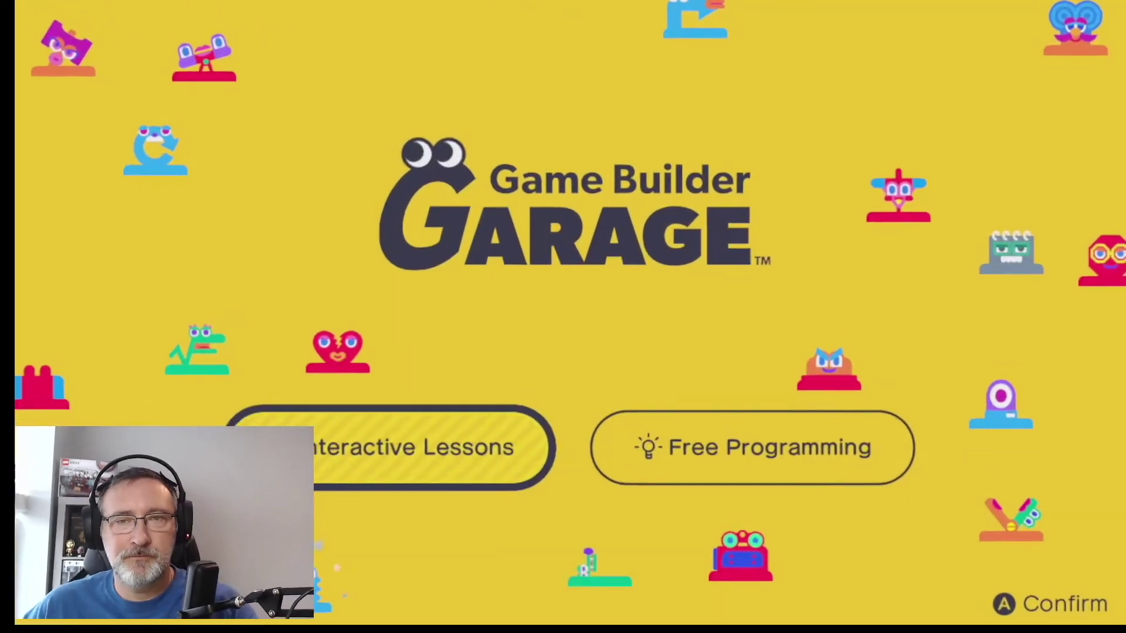
Start Step 7, Teleporting, of the interactive lesson On a Roll
{"action": "key", "text": "Right"}
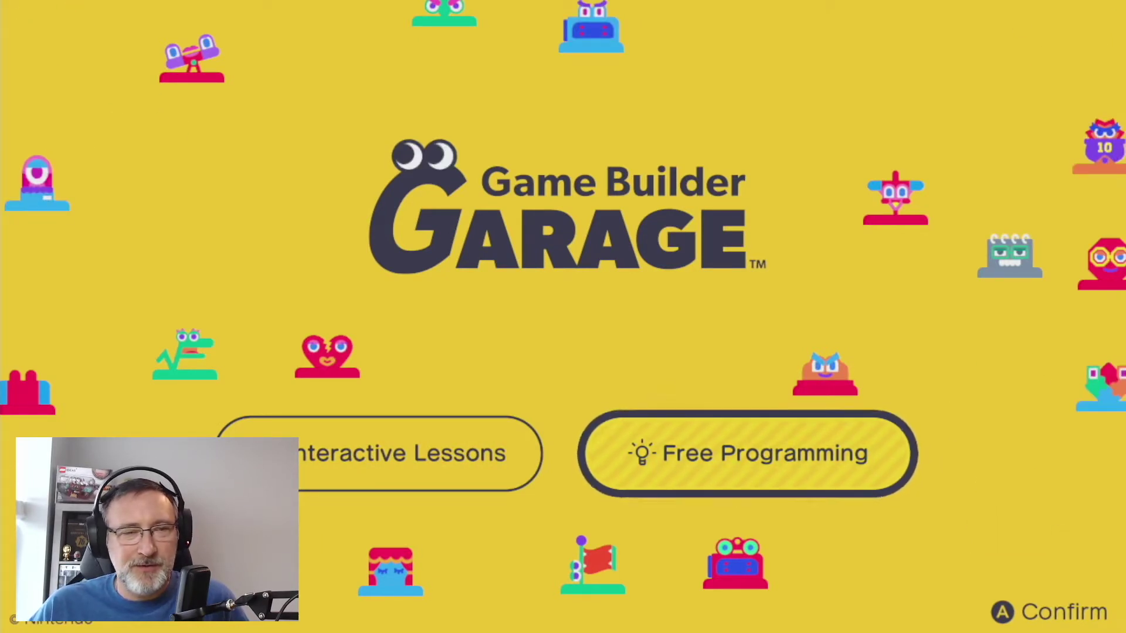
{"action": "key", "text": "Left"}
{"action": "key", "text": "Return"}
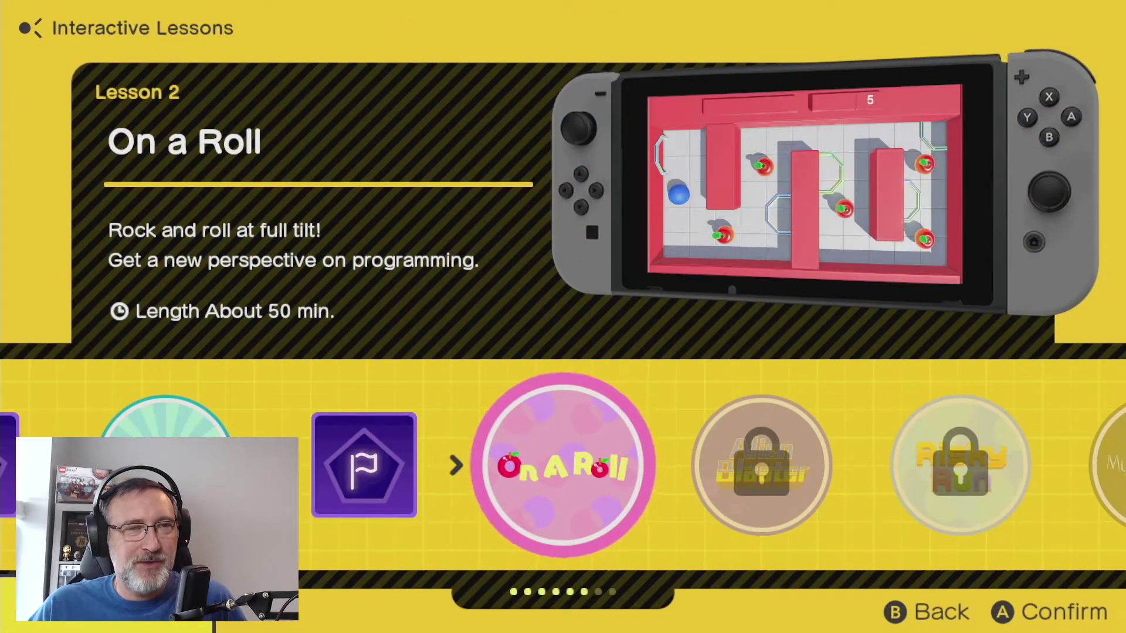
{"action": "key", "text": "Return"}
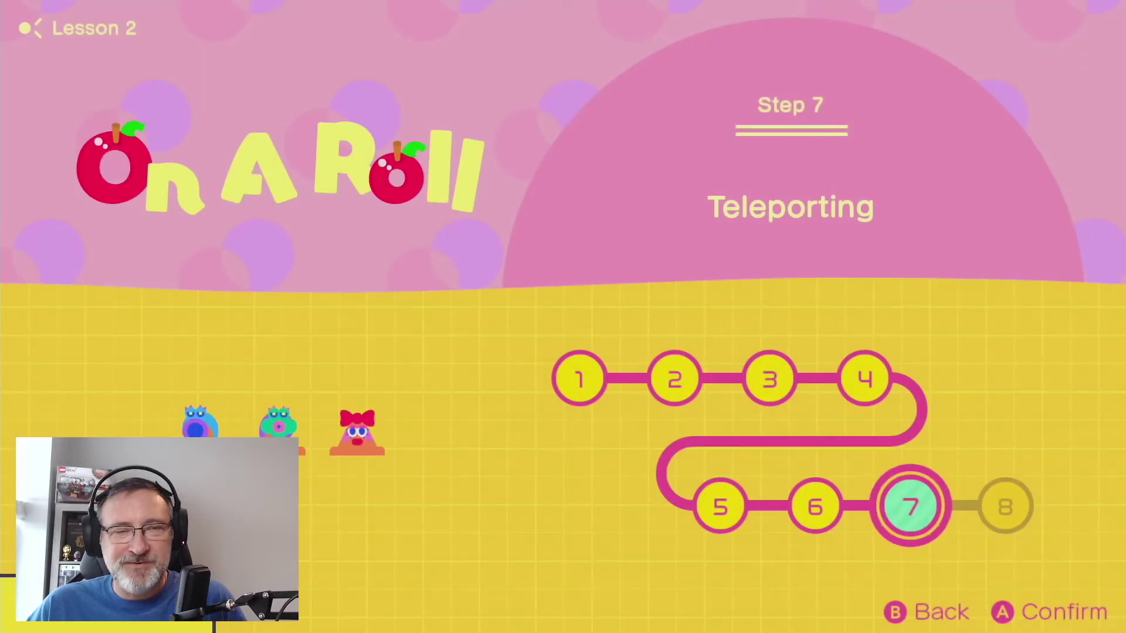
{"action": "key", "text": "Return"}
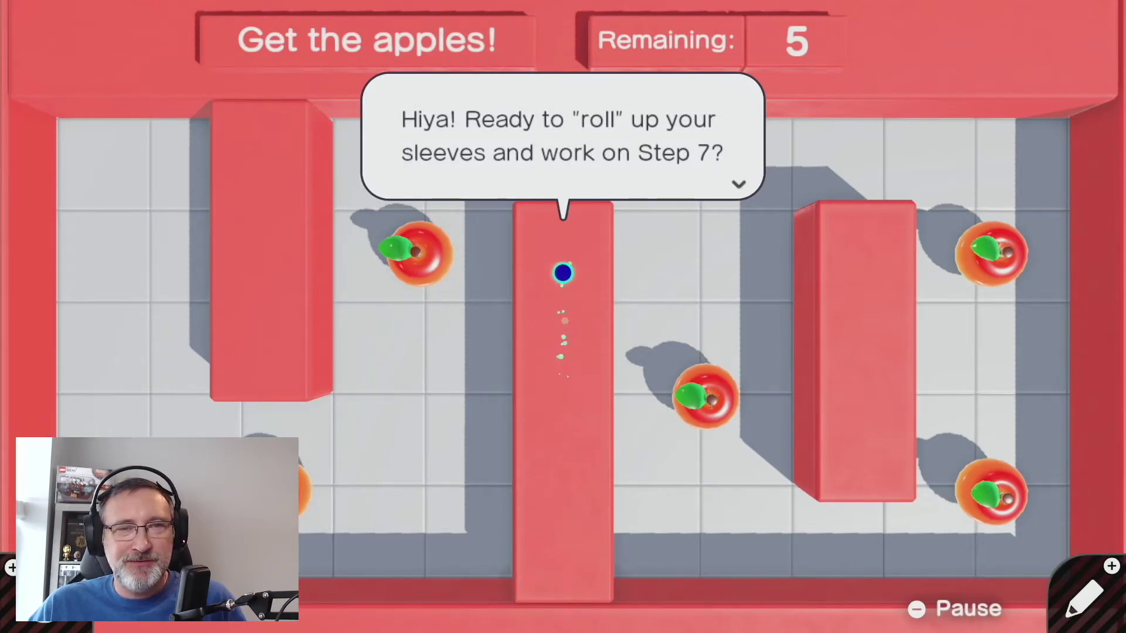
Advance through the Step 7 introduction and switch from the game screen to the programming screen
{"action": "key", "text": "Return"}
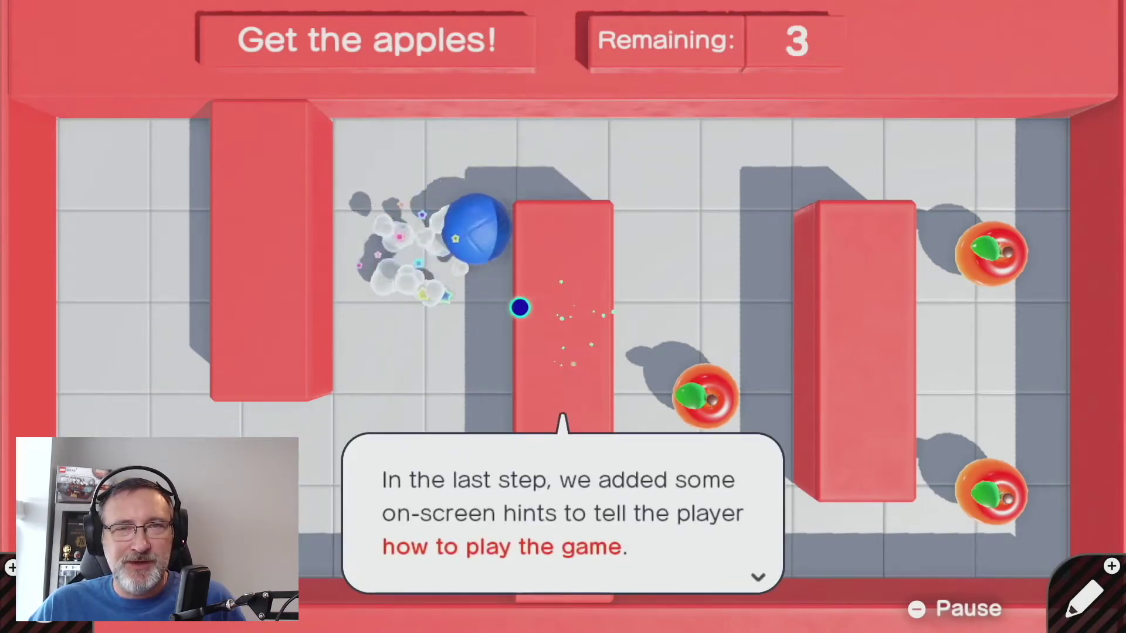
{"action": "key", "text": "Return"}
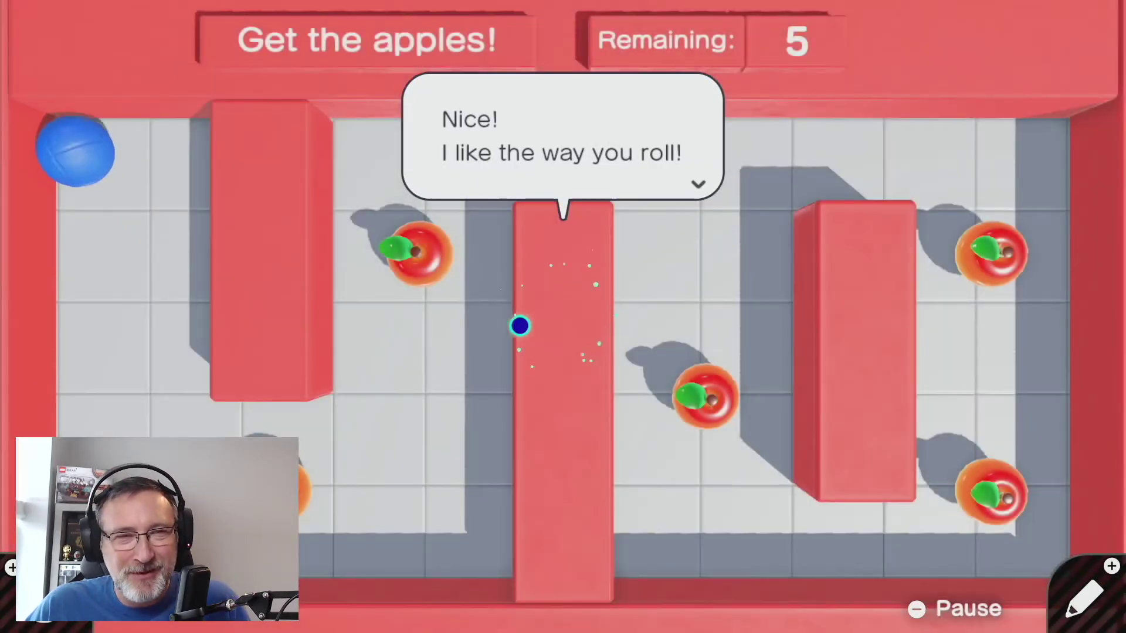
{"action": "left_click", "coordinate": [520, 325]}
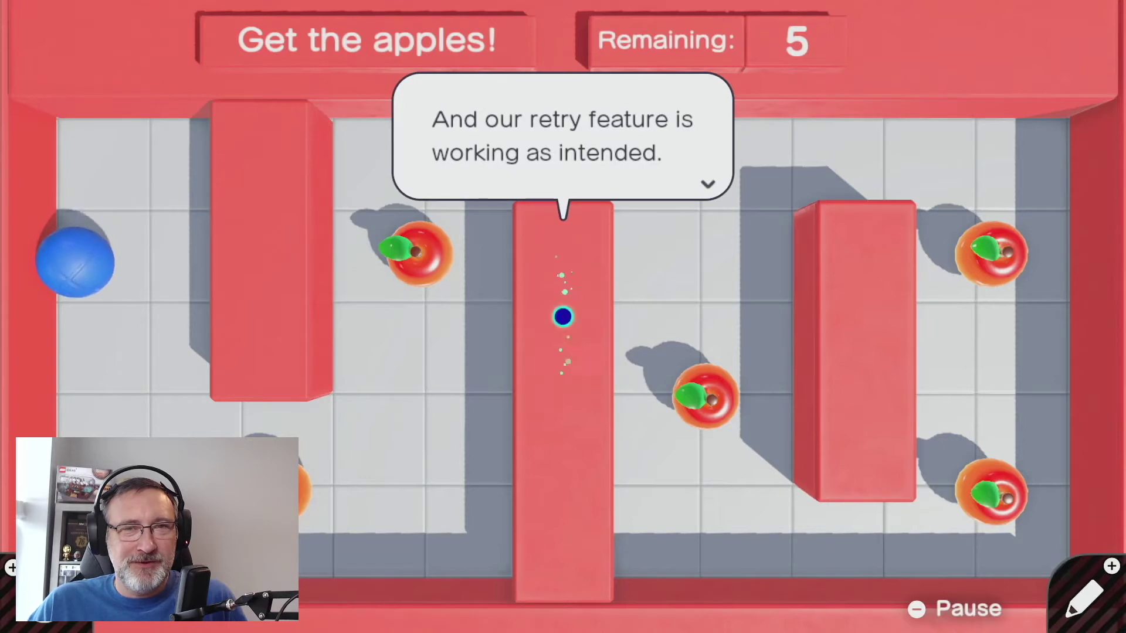
{"action": "left_click", "coordinate": [563, 349]}
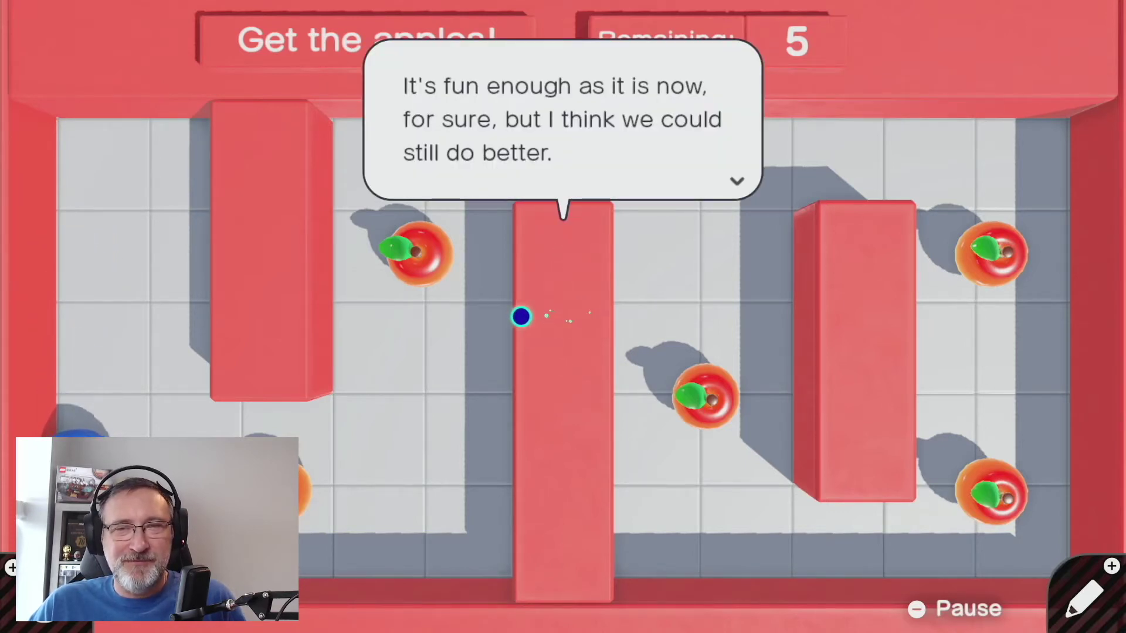
{"action": "left_click", "coordinate": [521, 317]}
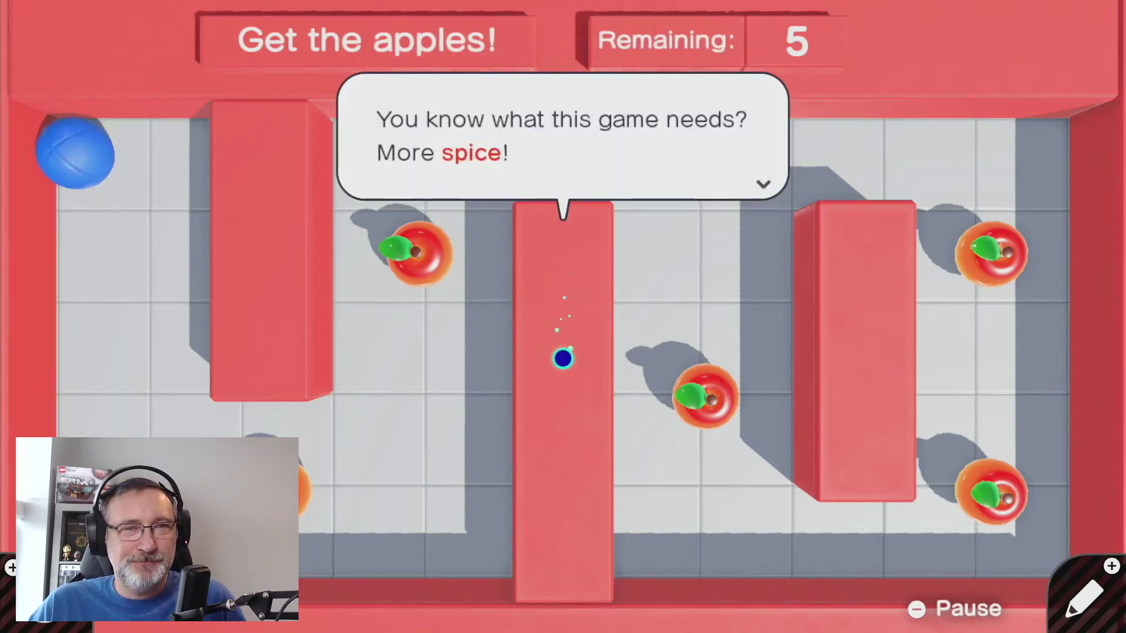
{"action": "left_click", "coordinate": [563, 284]}
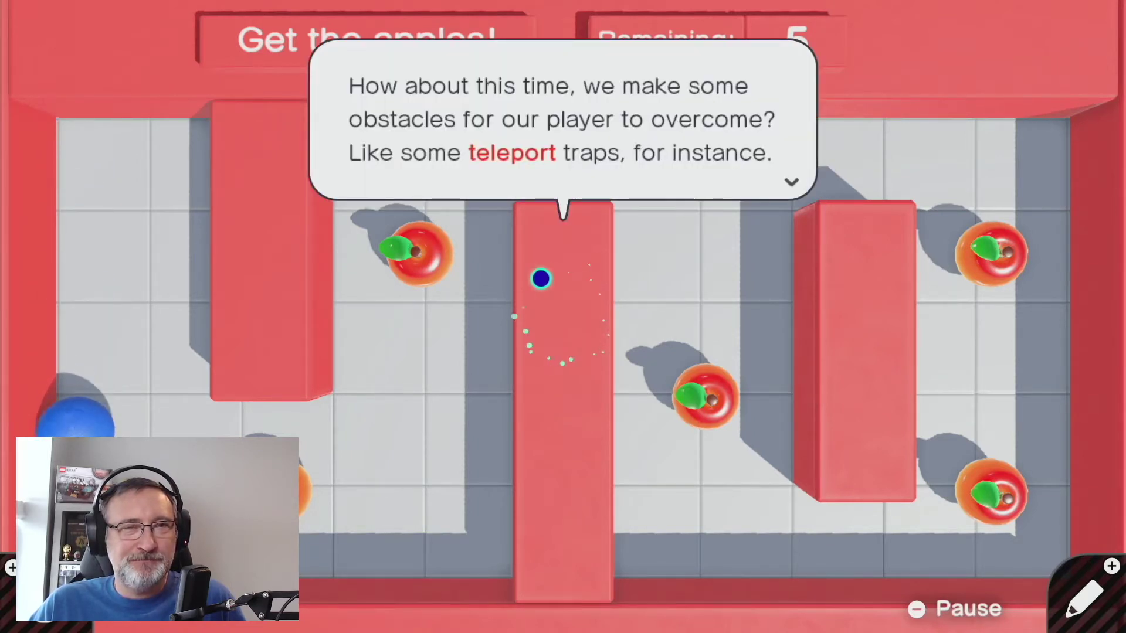
{"action": "left_click", "coordinate": [539, 277]}
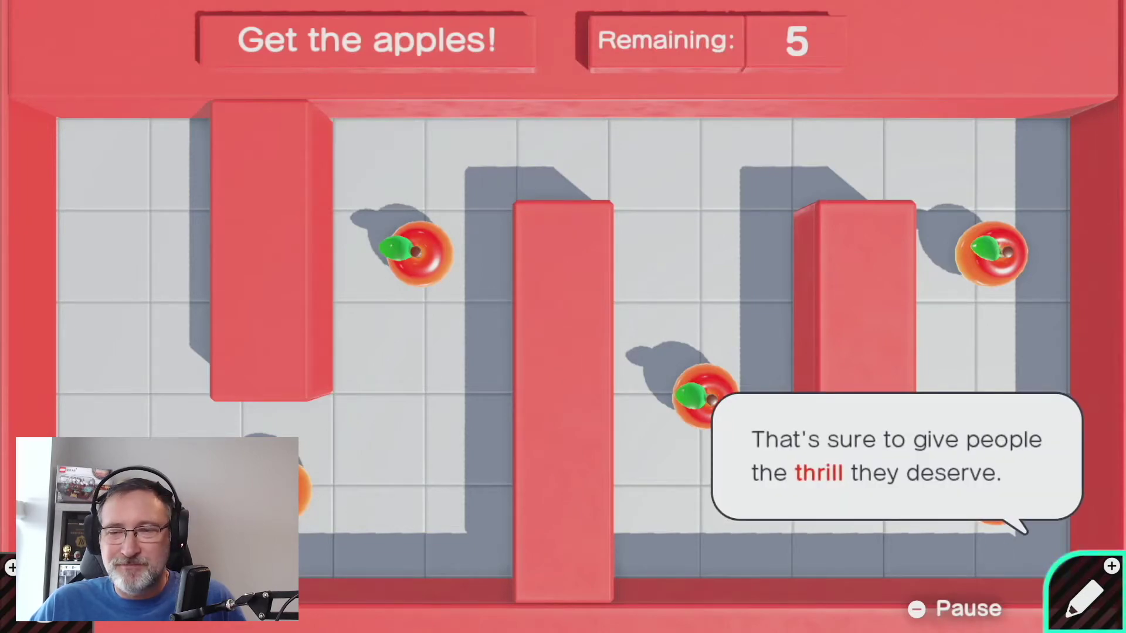
{"action": "key", "text": "plus"}
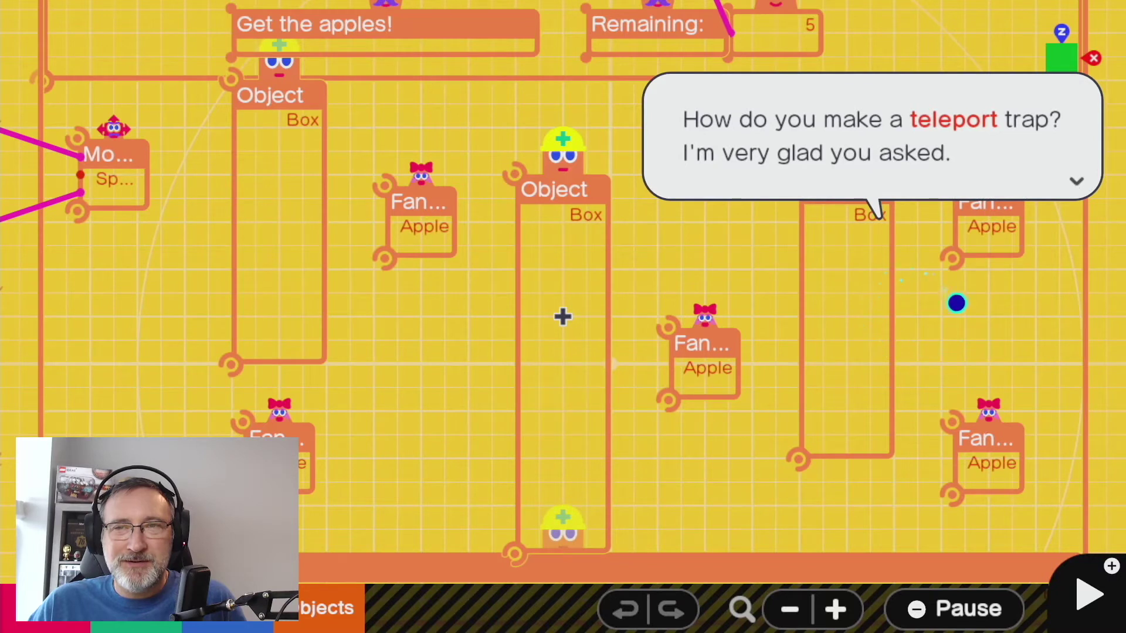
Continue past the teleport trap explanation and add a Teleport-Object-Entrance Nodon to the program
{"action": "left_click", "coordinate": [562, 316]}
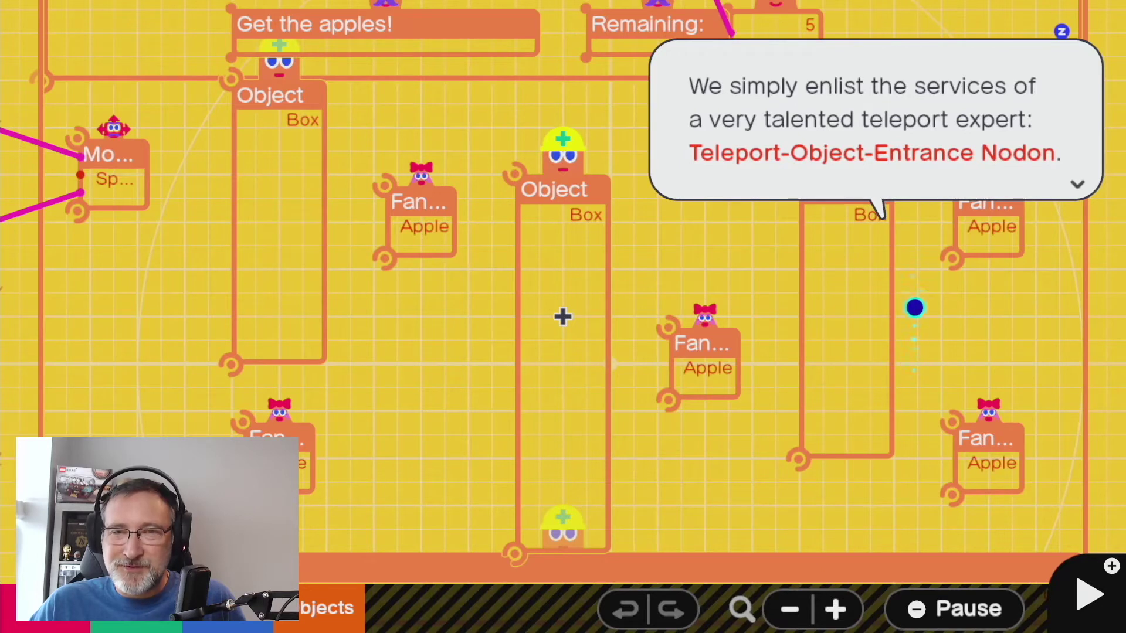
{"action": "left_click", "coordinate": [563, 317]}
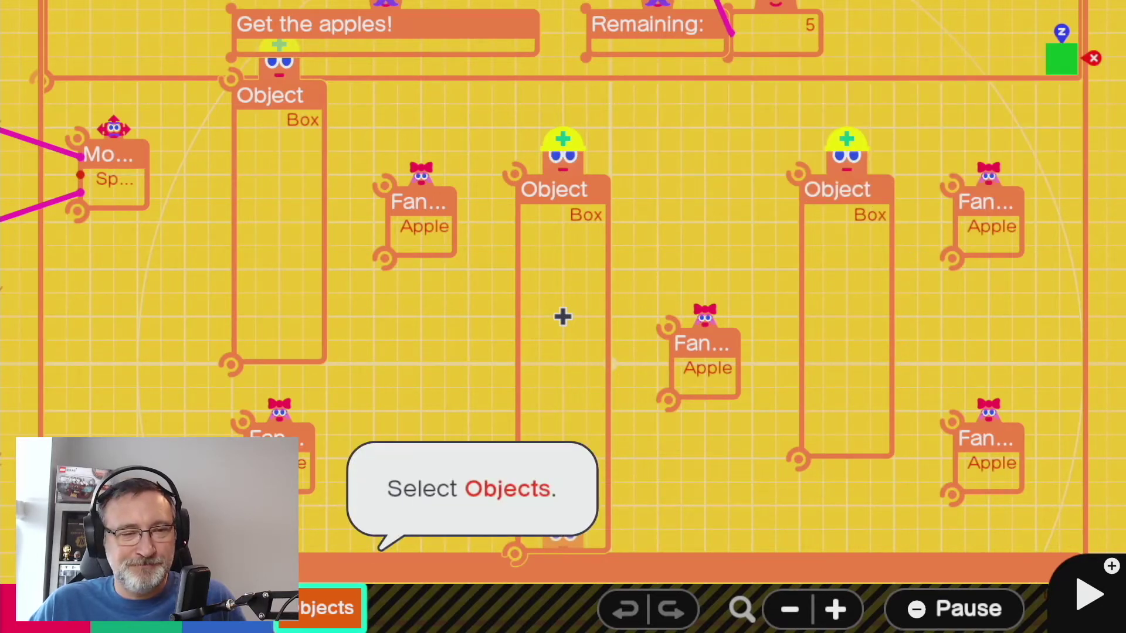
{"action": "left_click", "coordinate": [328, 610]}
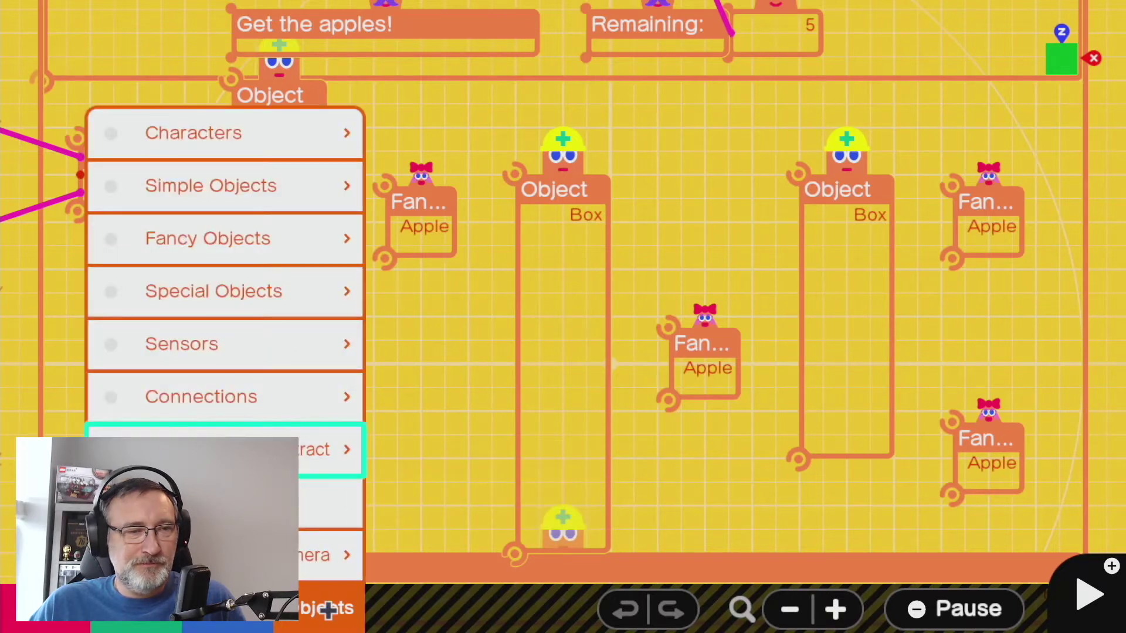
{"action": "left_click", "coordinate": [322, 449]}
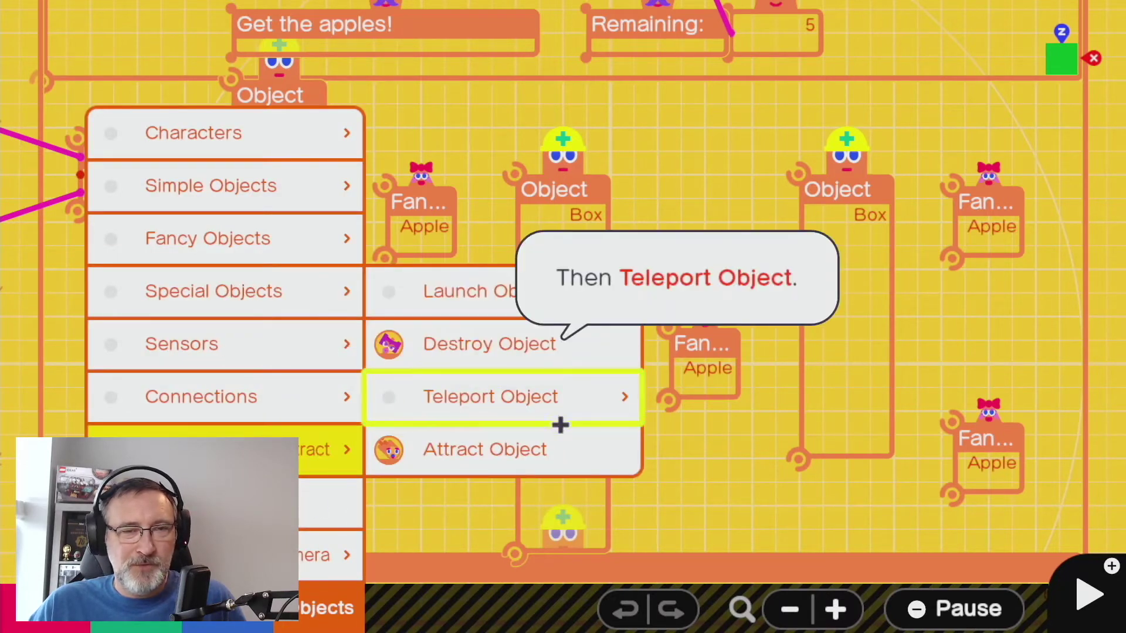
{"action": "left_click", "coordinate": [590, 404]}
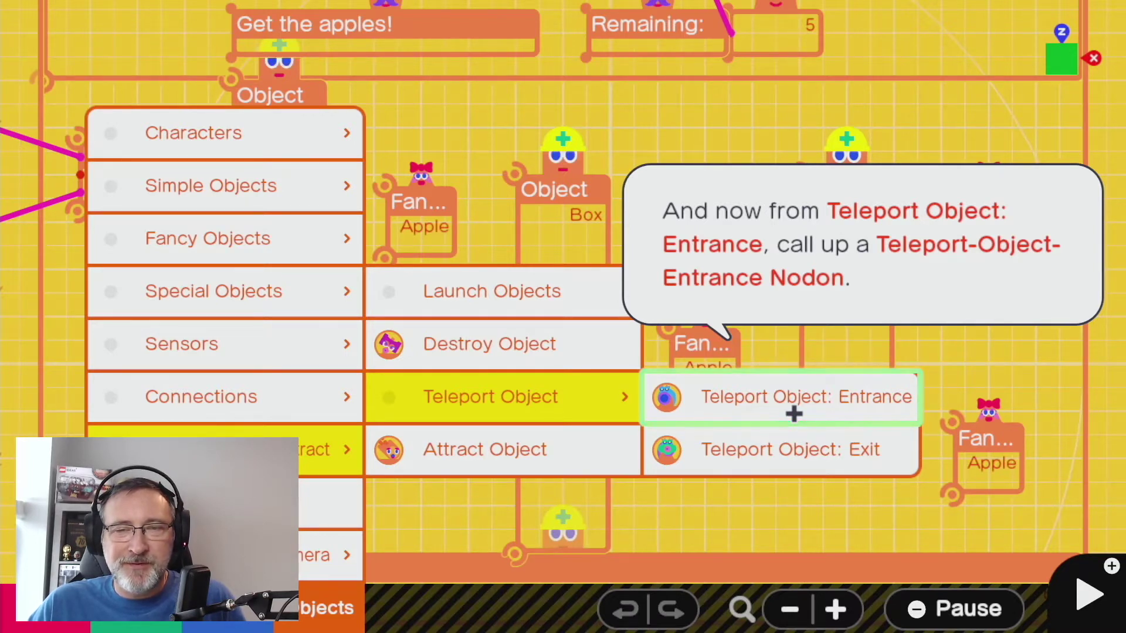
{"action": "left_click", "coordinate": [794, 414]}
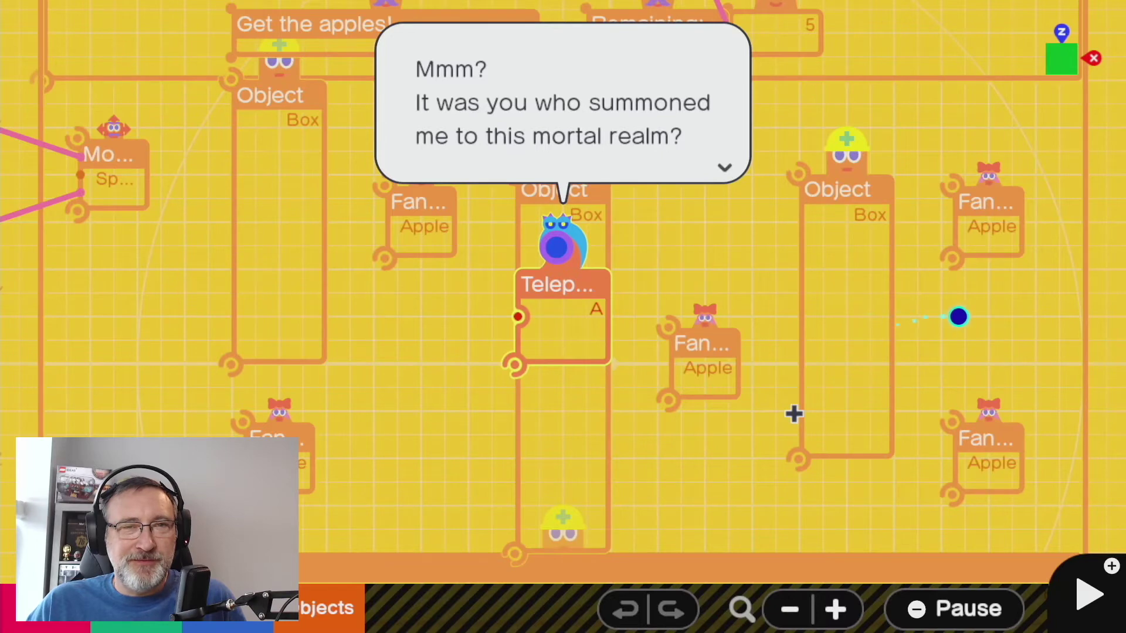
Shrink the Teleport-Object-Entrance Nodon to about 0.40 m in X and Z and place it in the blue frame, around X -1.00 m, Z -0.20 m
{"action": "left_click", "coordinate": [794, 414]}
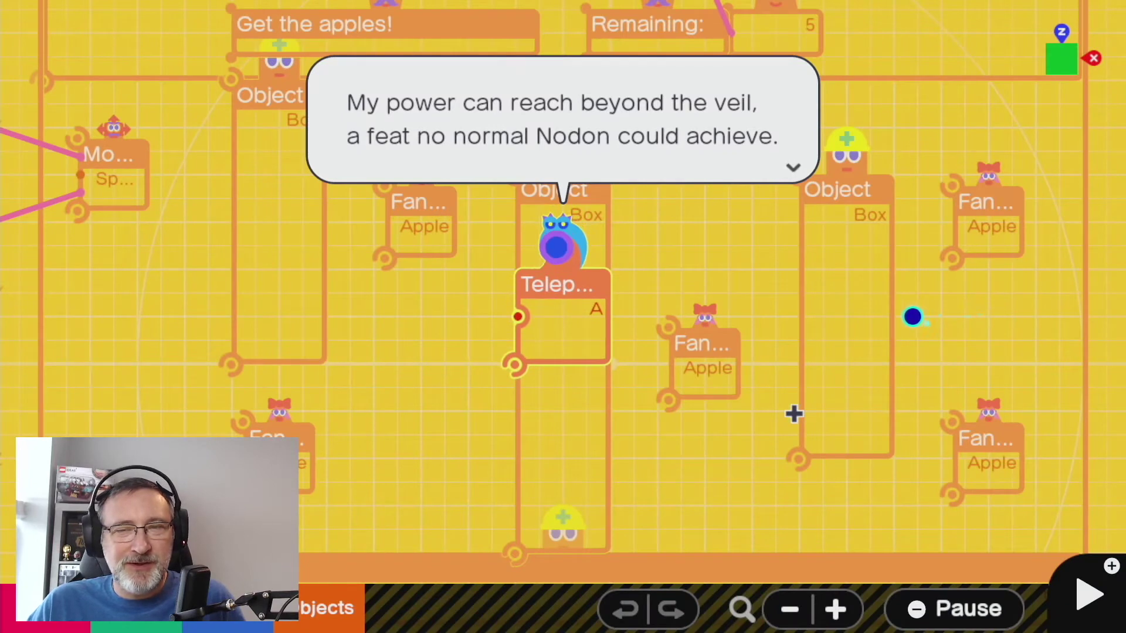
{"action": "left_click", "coordinate": [794, 414]}
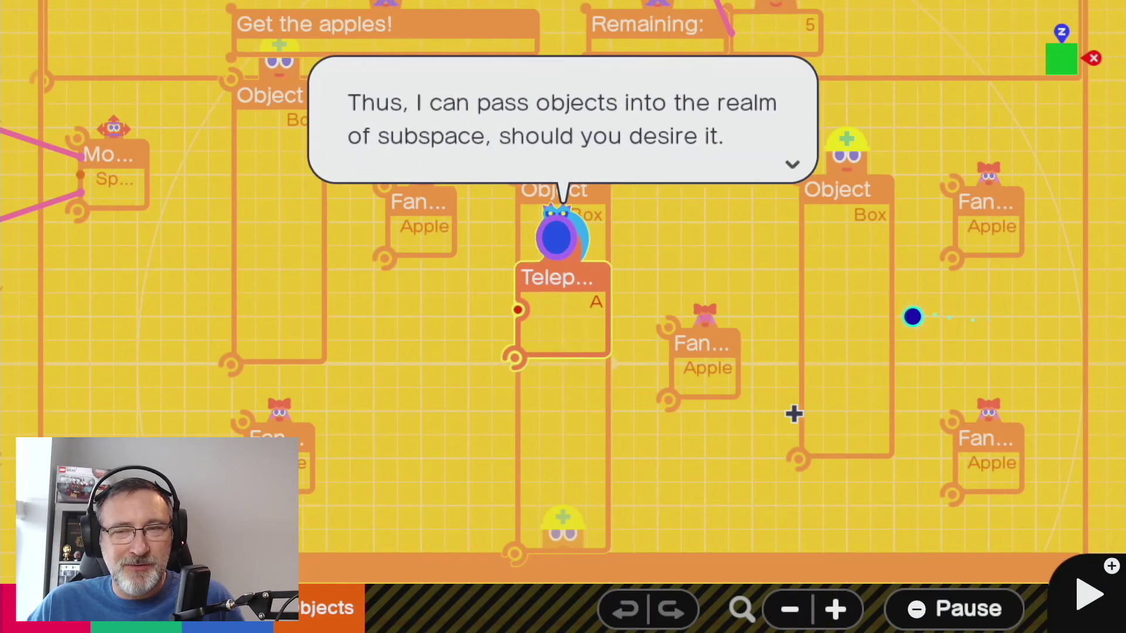
{"action": "left_click", "coordinate": [794, 414]}
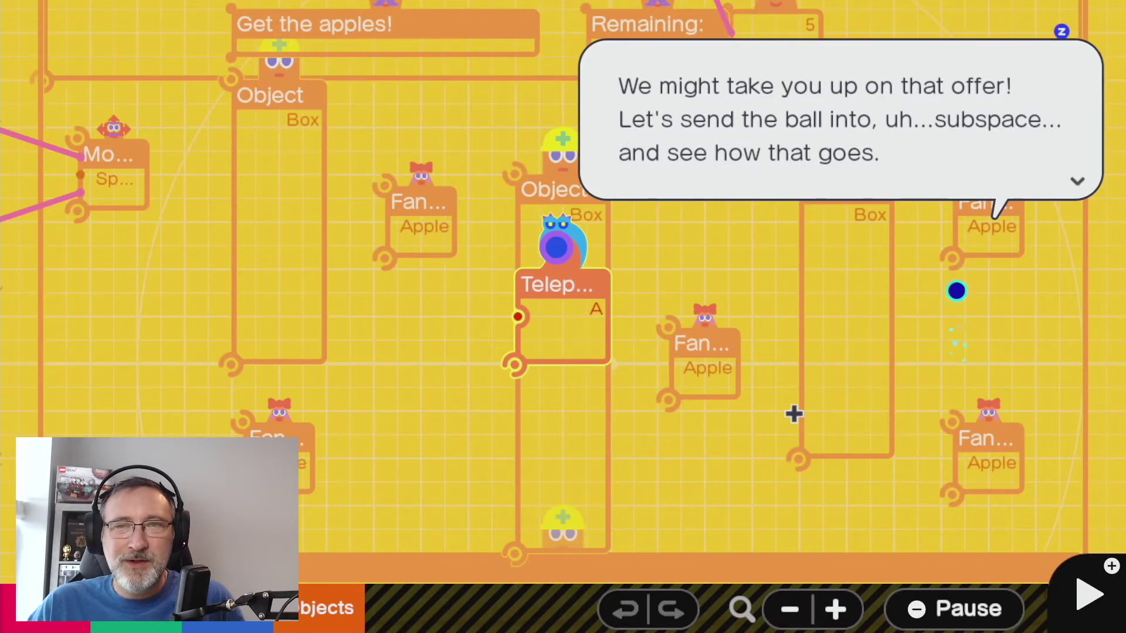
{"action": "left_click", "coordinate": [794, 414]}
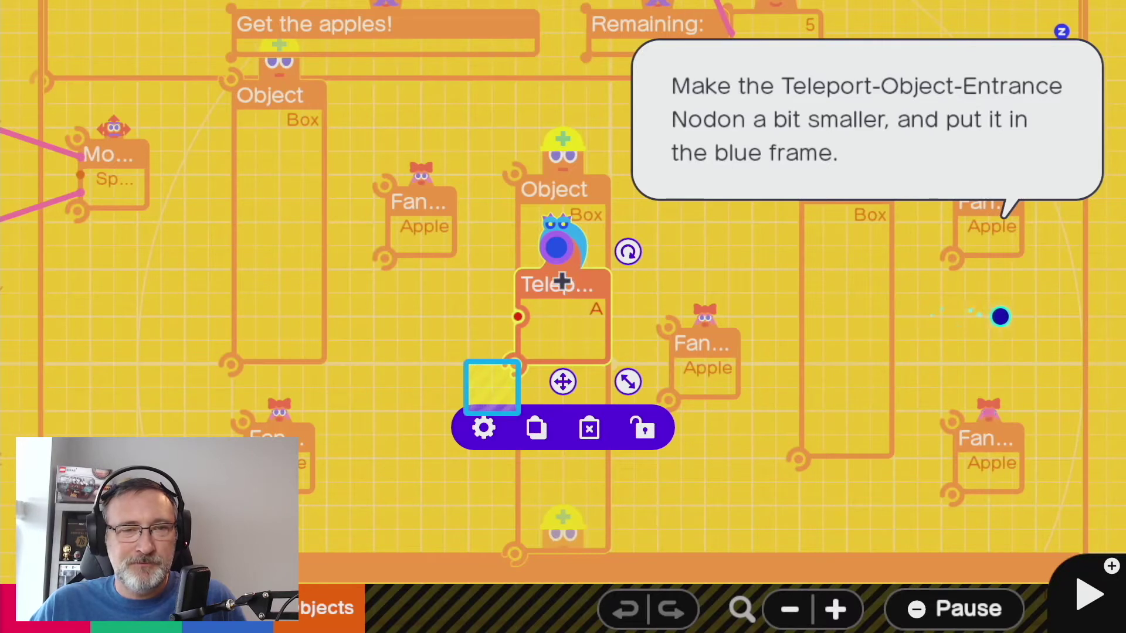
{"action": "left_click_drag", "start_coordinate": [562, 282], "coordinate": [540, 311]}
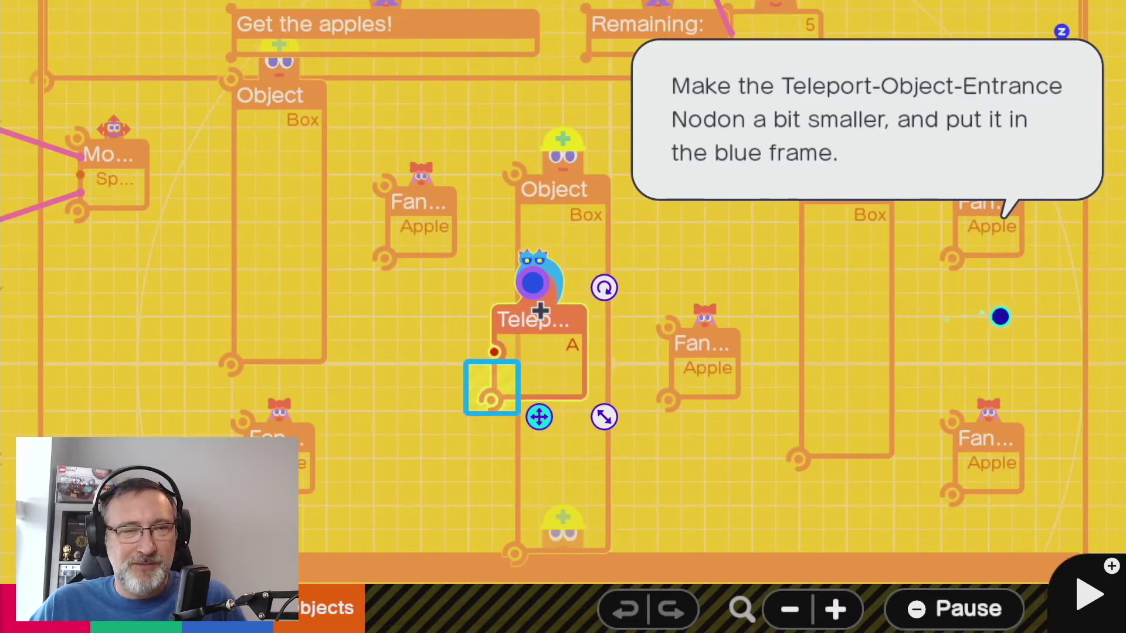
{"action": "left_click_drag", "start_coordinate": [536, 318], "coordinate": [512, 368]}
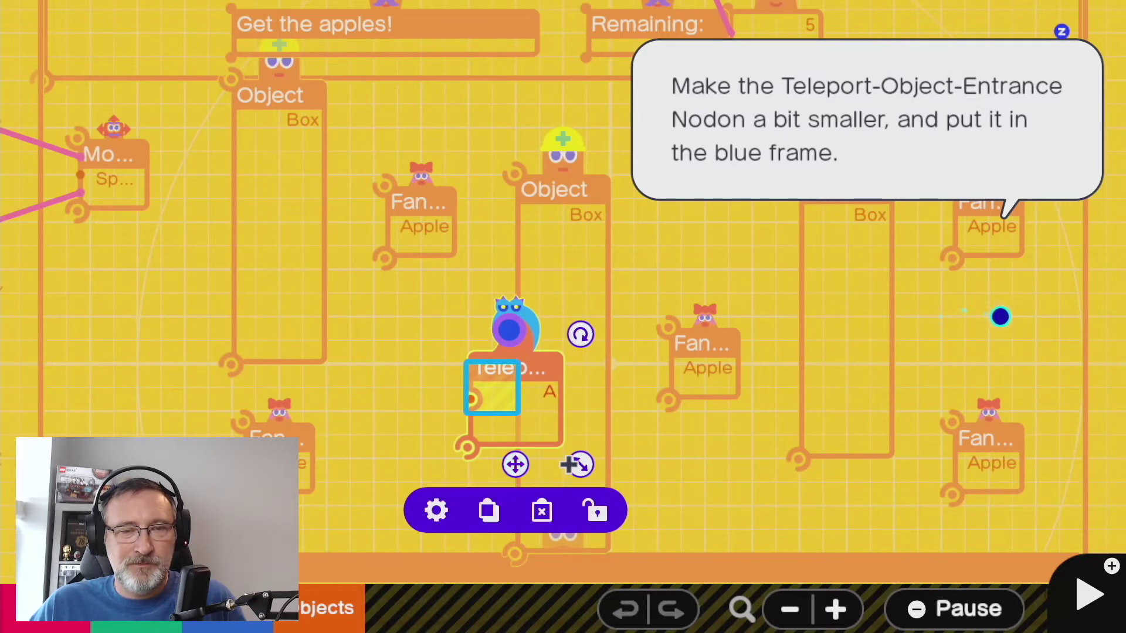
{"action": "left_click_drag", "start_coordinate": [572, 465], "coordinate": [554, 443]}
{"action": "left_click_drag", "start_coordinate": [502, 373], "coordinate": [490, 365]}
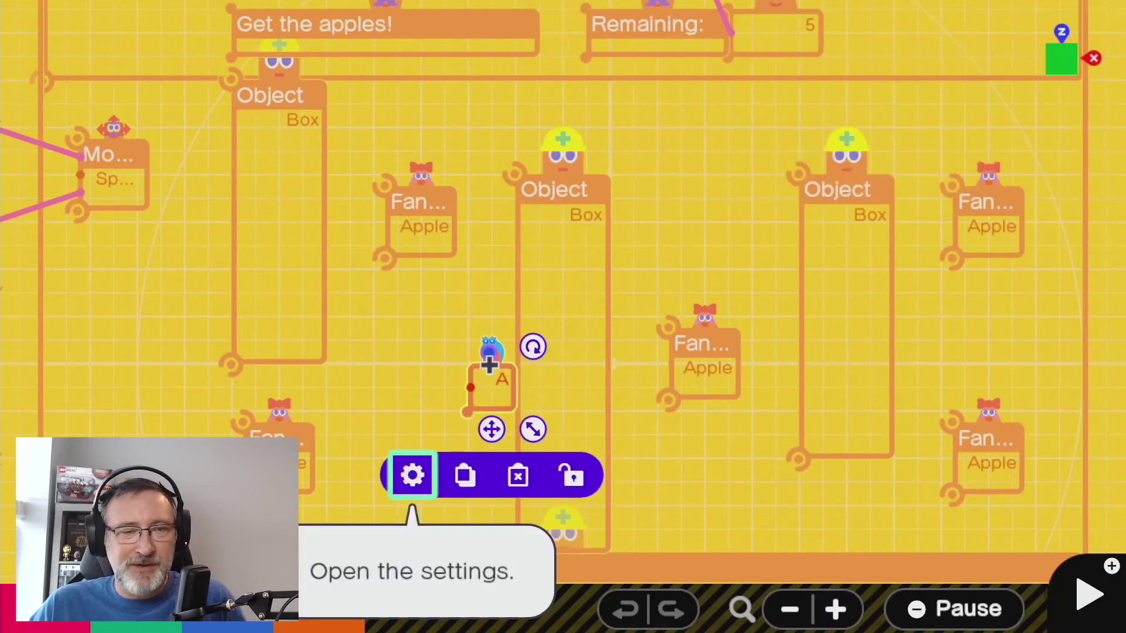
Set the object shape of the Teleport-Object-Entrance Nodon to Sphere in its settings
{"action": "left_click", "coordinate": [412, 473]}
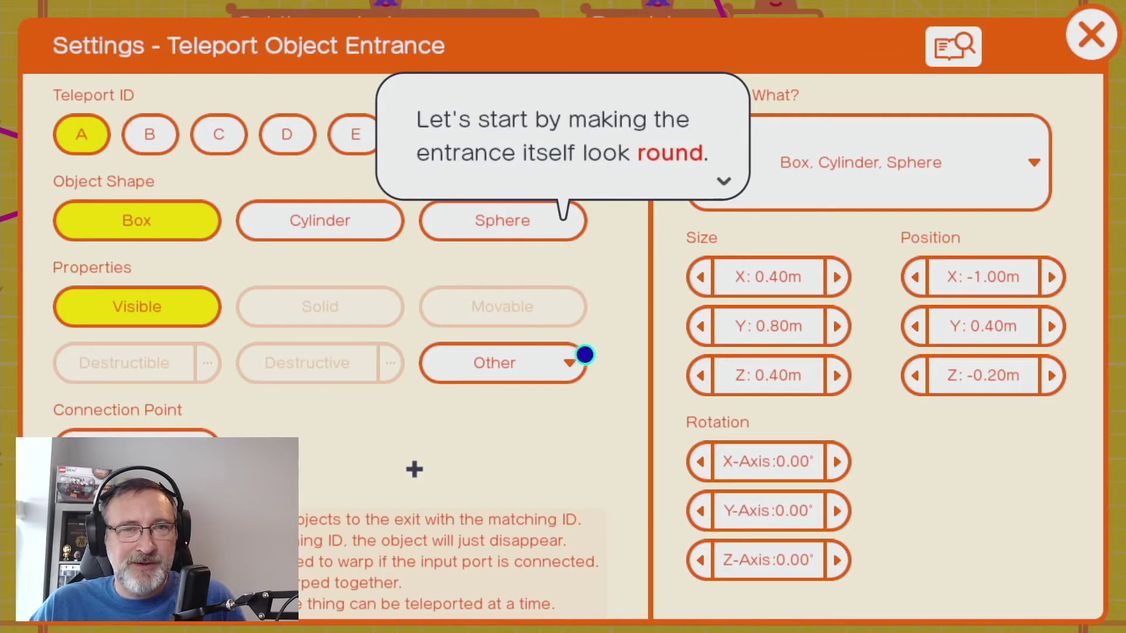
{"action": "left_click", "coordinate": [548, 369]}
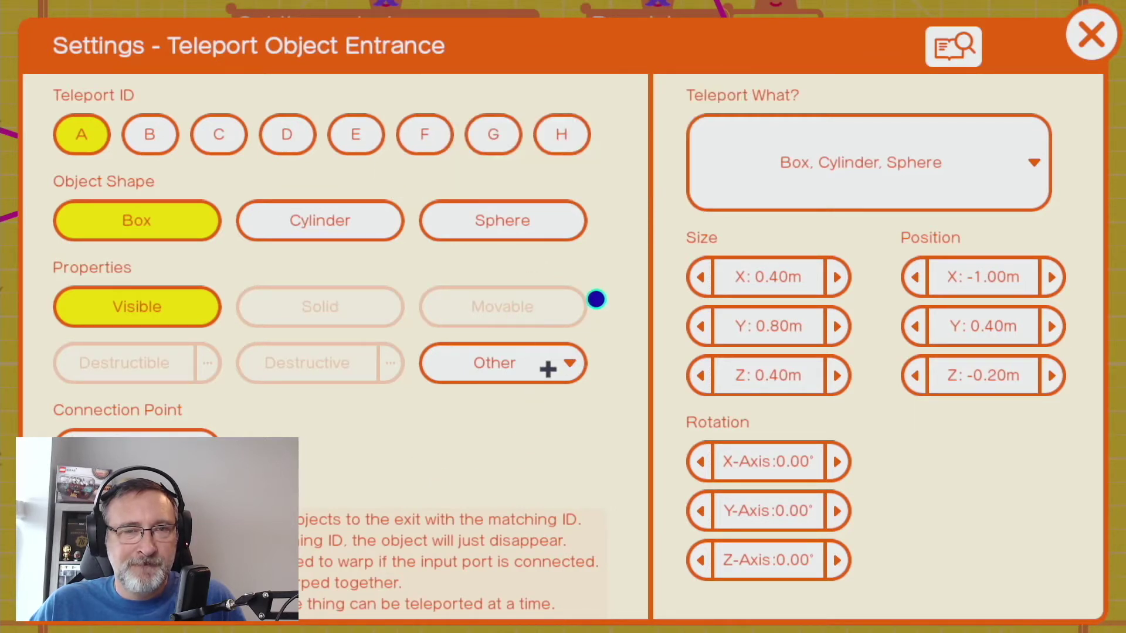
{"action": "left_click", "coordinate": [515, 228]}
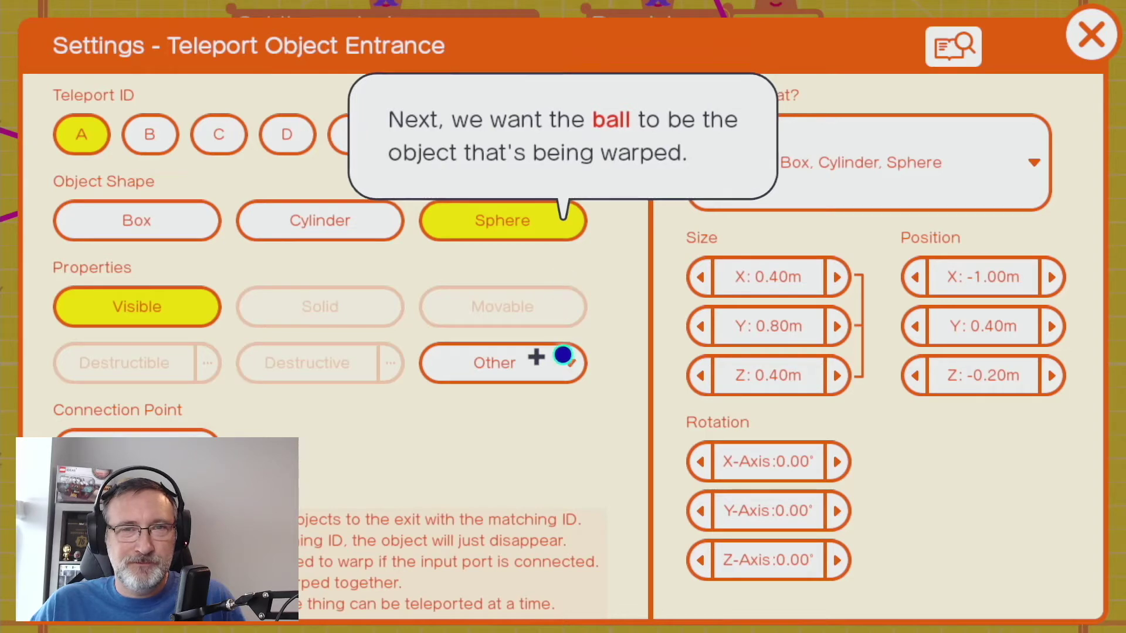
Limit what the entrance teleports to Sphere by disabling Box and Cylinder, and return to the lesson dialogue on the programming screen
{"action": "left_click", "coordinate": [563, 355]}
{"action": "left_click", "coordinate": [922, 178]}
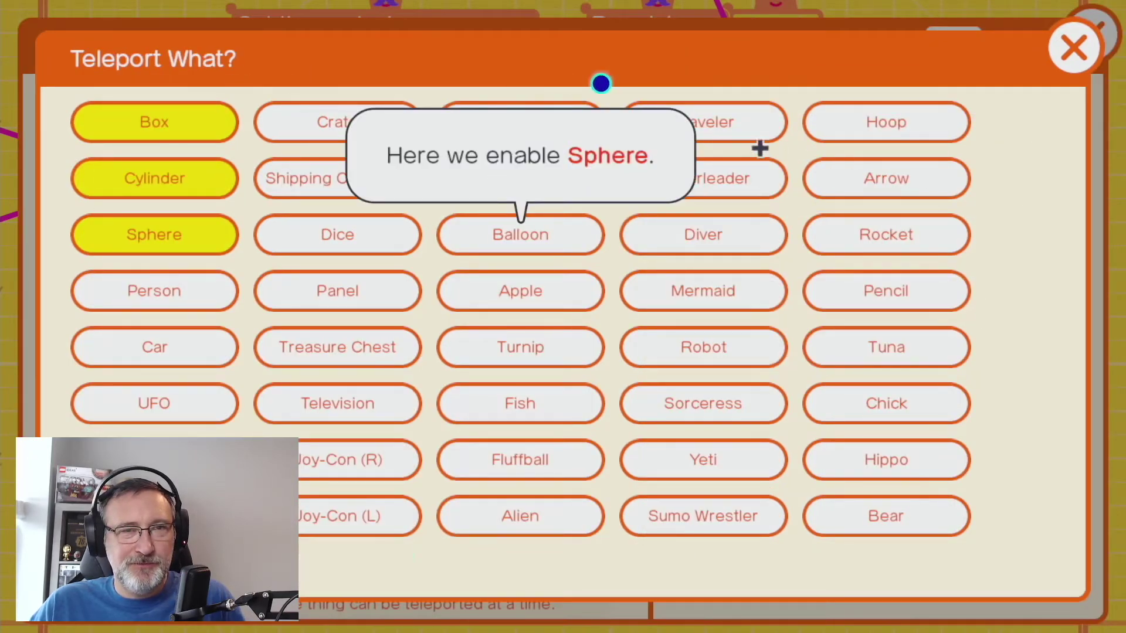
{"action": "left_click", "coordinate": [114, 131]}
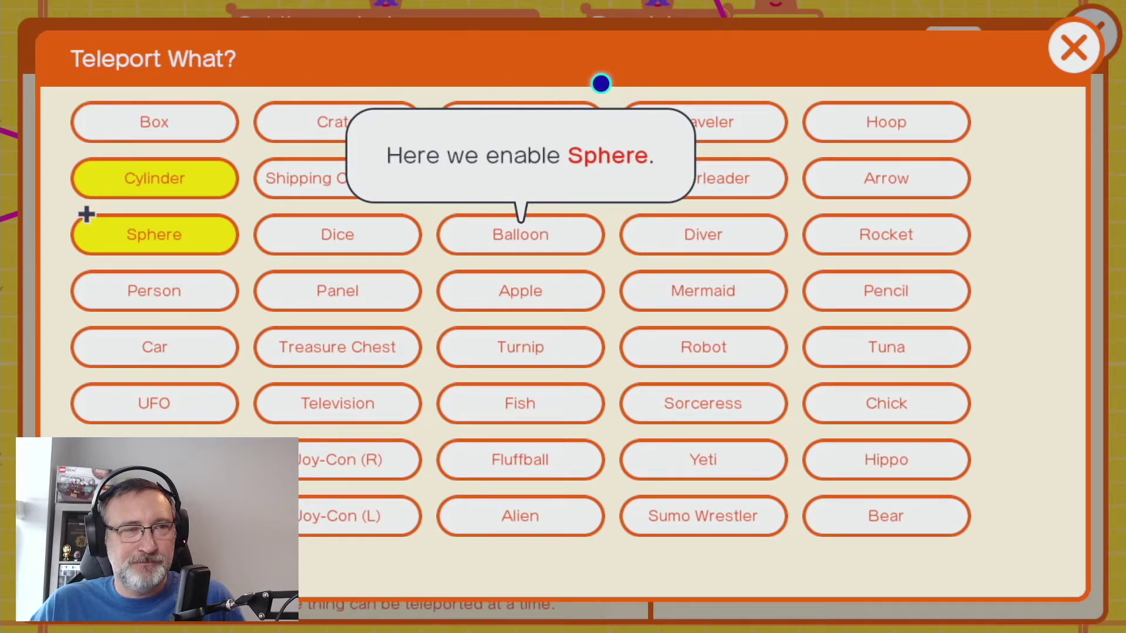
{"action": "left_click", "coordinate": [105, 175]}
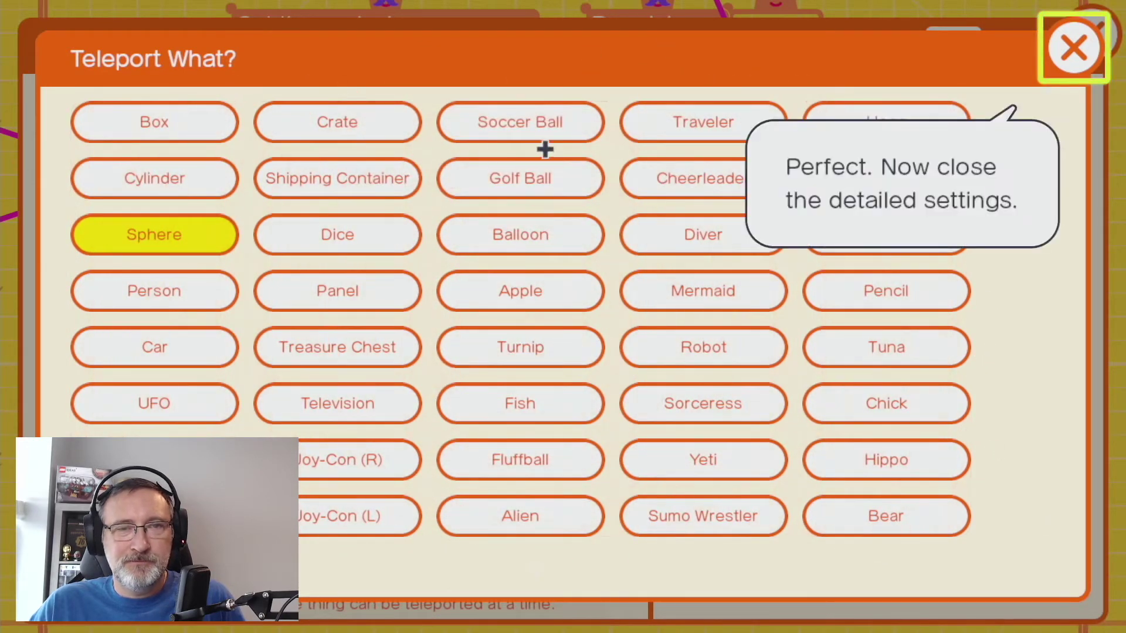
{"action": "left_click", "coordinate": [1073, 50]}
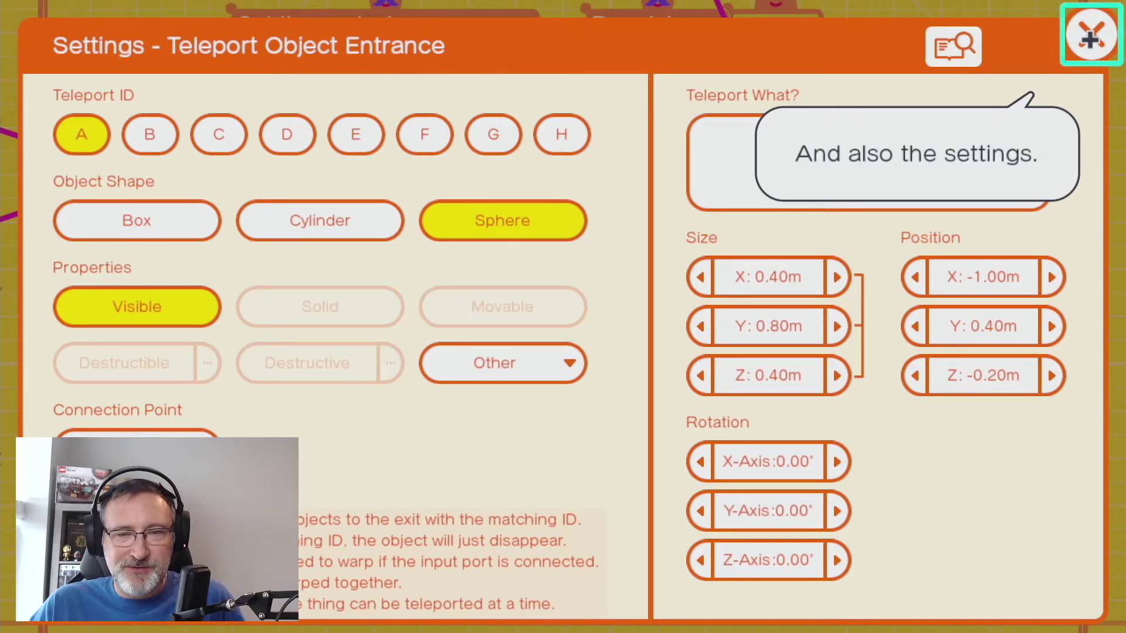
{"action": "left_click", "coordinate": [1090, 39]}
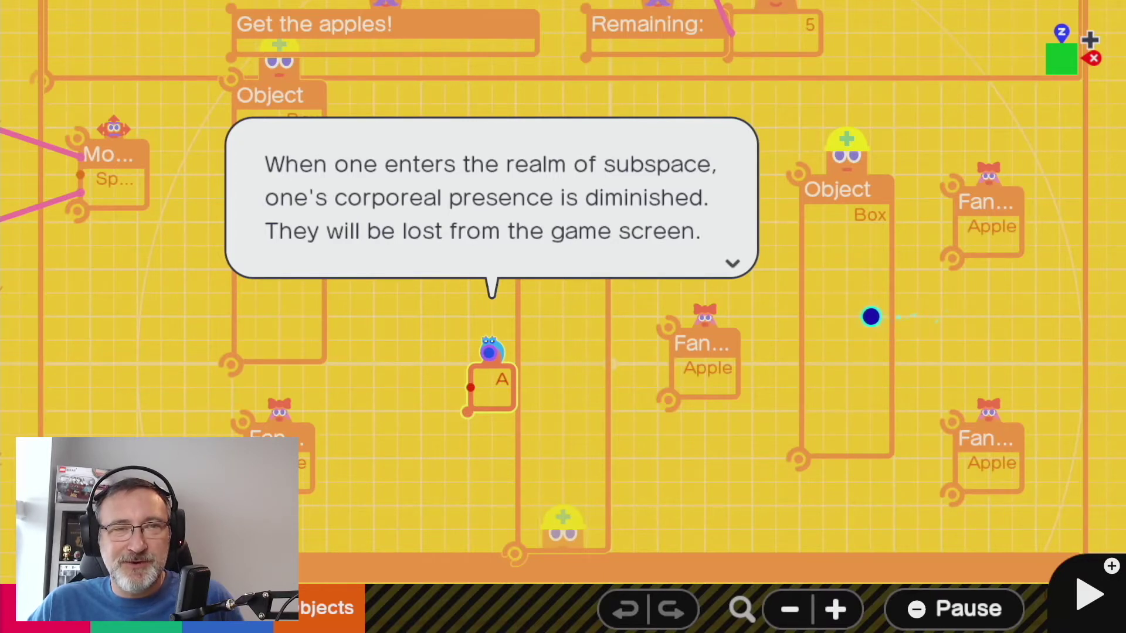
{"action": "key", "text": "Return"}
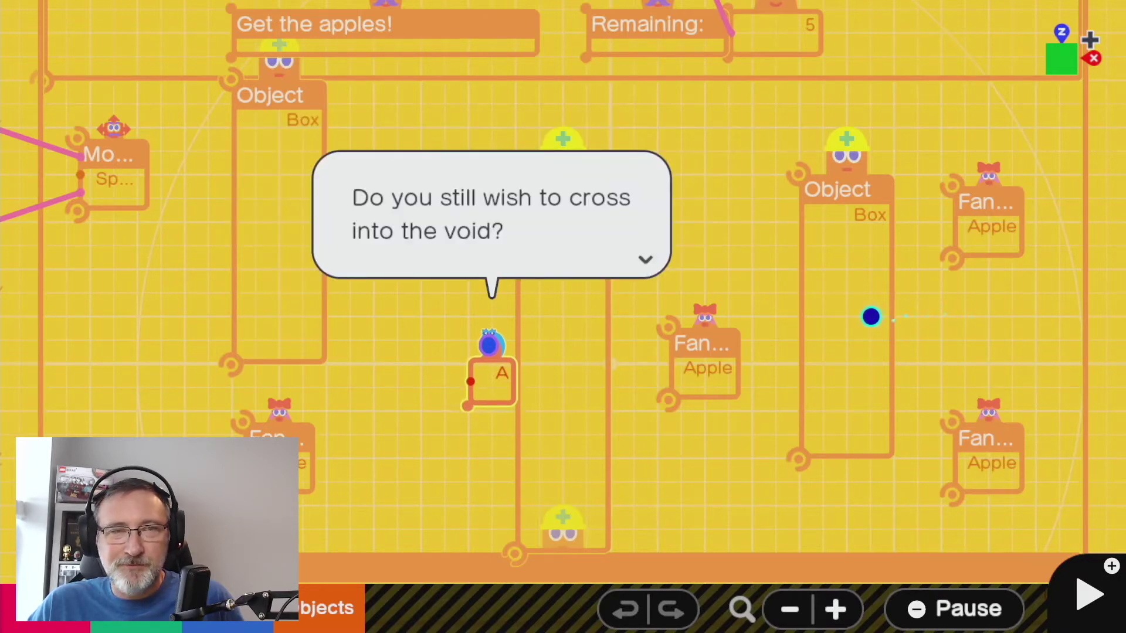
{"action": "key", "text": "Return"}
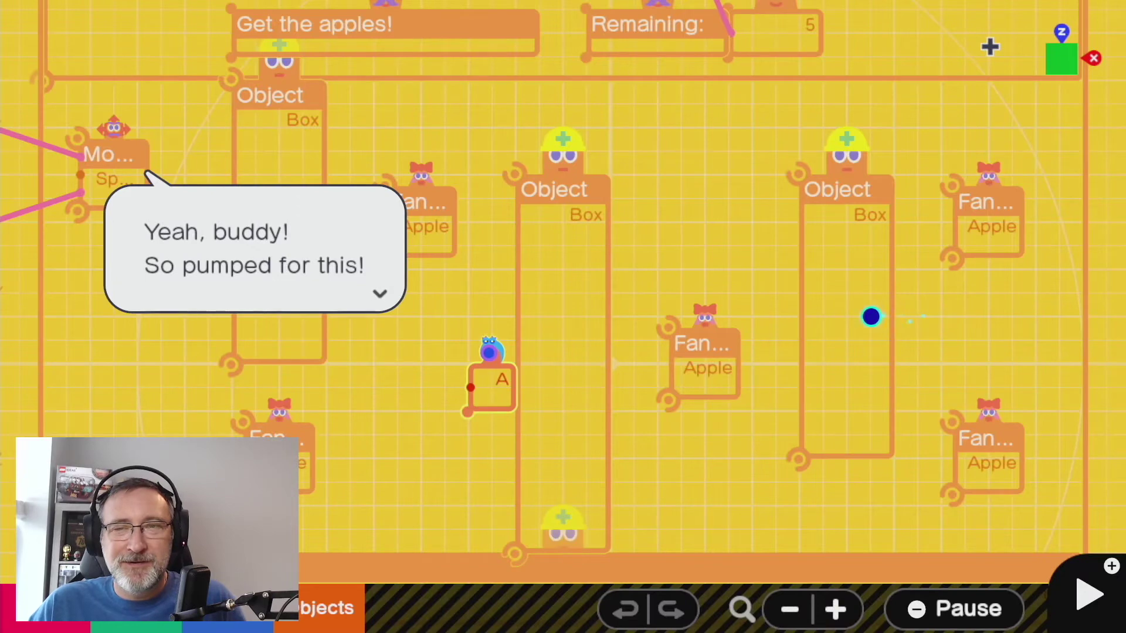
Continue past the entrance Nodon's dialogue, run the game and roll the ball into the teleport entrance
{"action": "key", "text": "Return"}
{"action": "key", "text": "Return"}
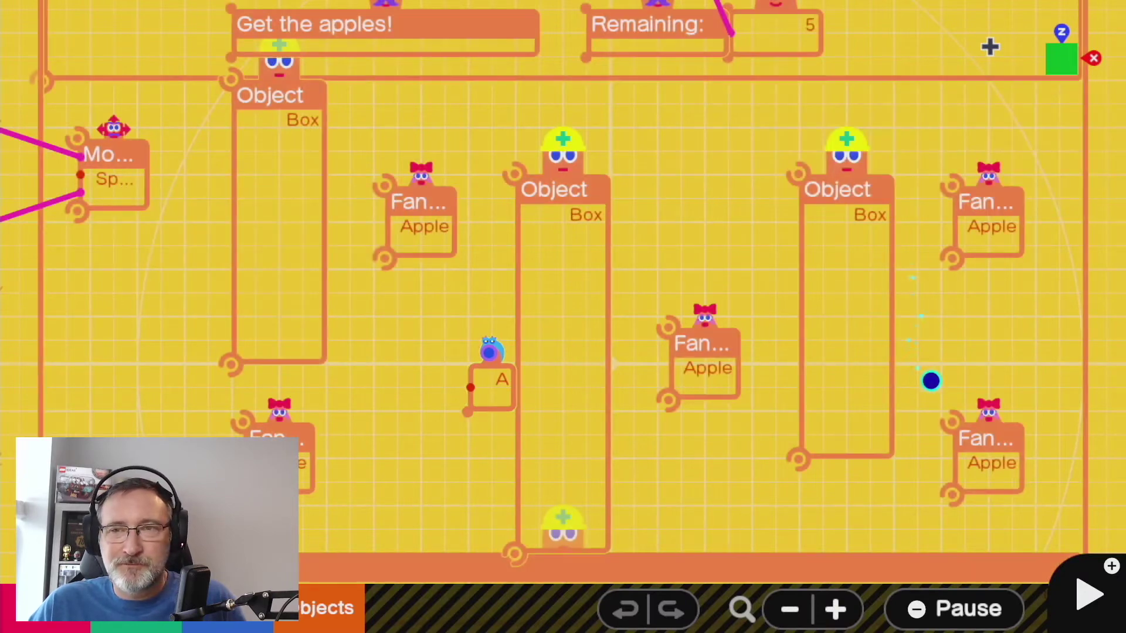
{"action": "key", "text": "Return"}
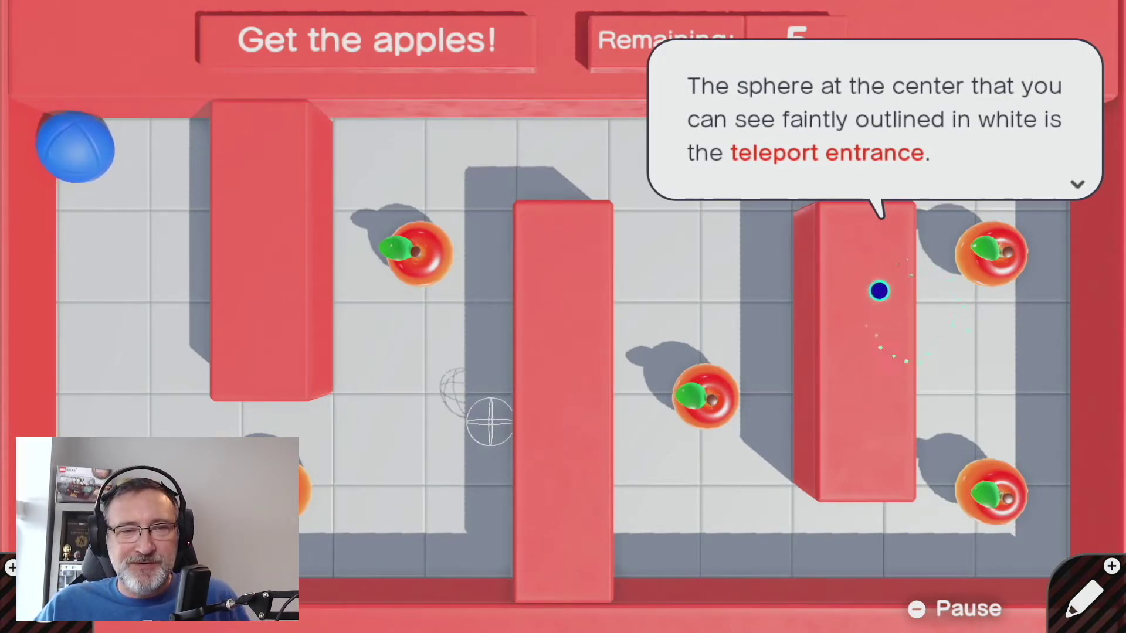
{"action": "key", "text": "Return"}
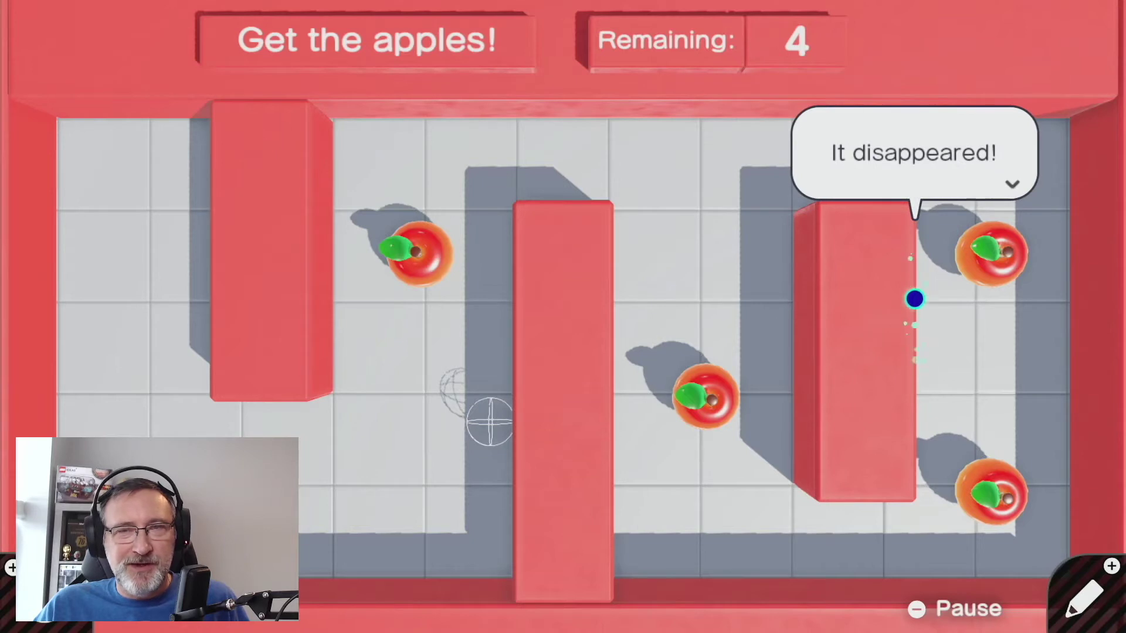
Continue past the dialogue about the vanished ball and return to the programming screen
{"action": "left_click", "coordinate": [915, 343]}
{"action": "left_click", "coordinate": [893, 355]}
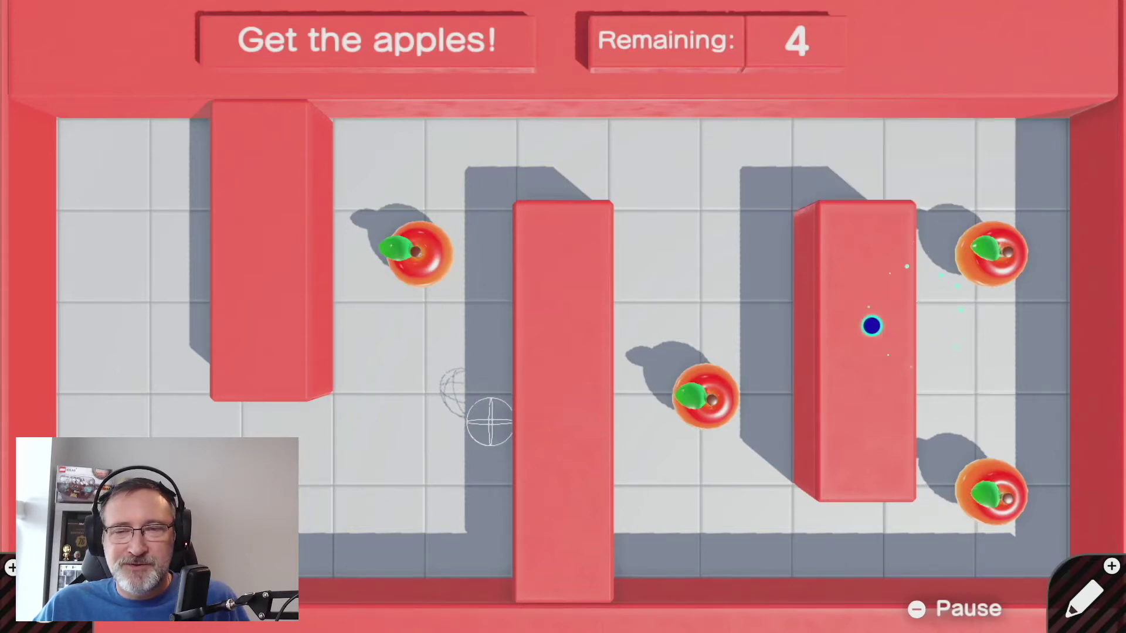
{"action": "left_click", "coordinate": [915, 335]}
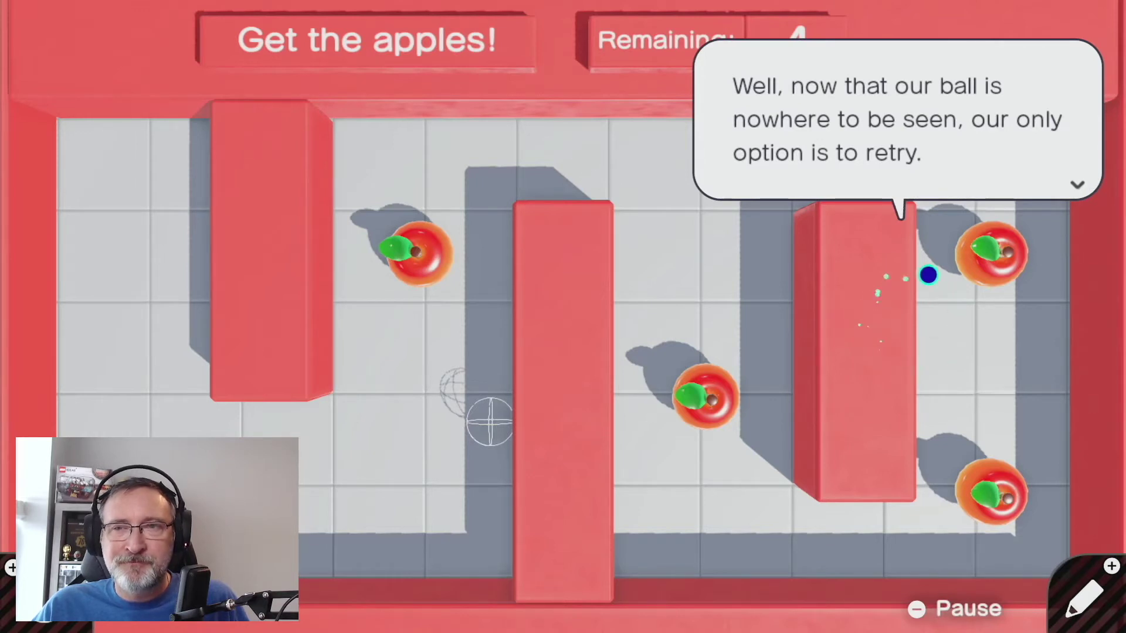
{"action": "left_click", "coordinate": [914, 337]}
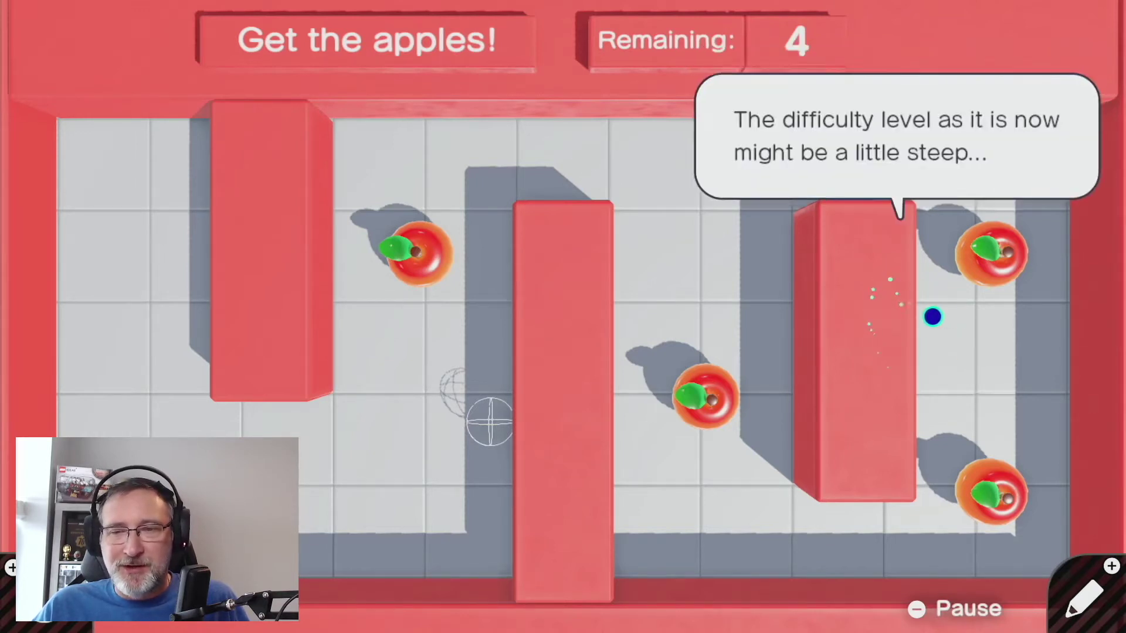
{"action": "left_click", "coordinate": [930, 317]}
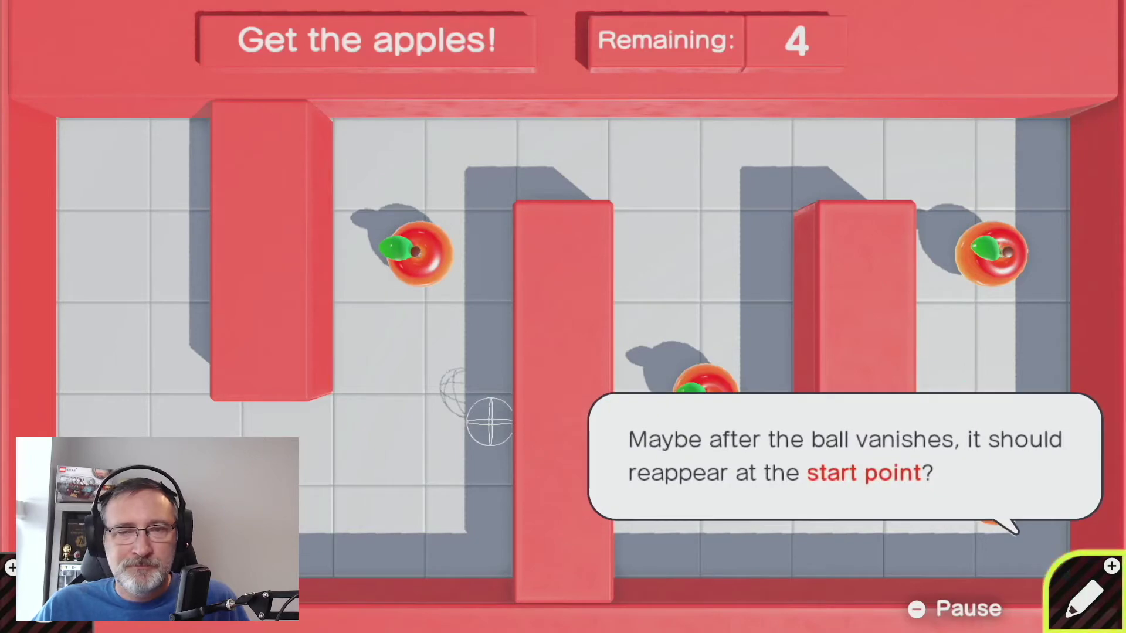
{"action": "key", "text": "plus"}
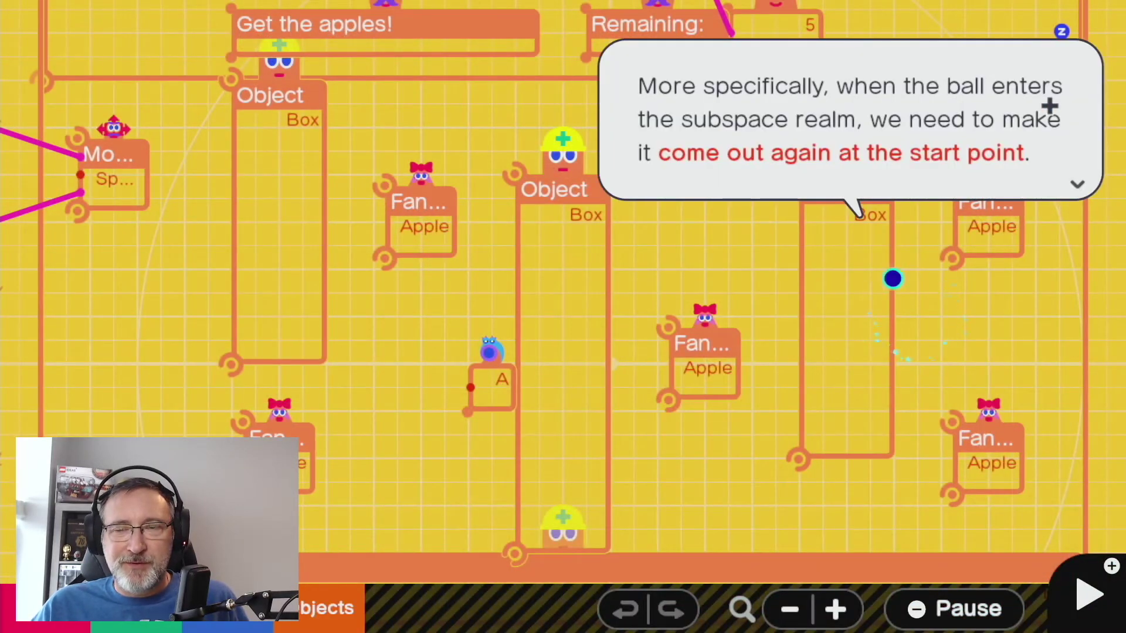
Continue past the teleport exit explanation and add a Teleport-Object-Exit Nodon to the program
{"action": "left_click", "coordinate": [892, 278]}
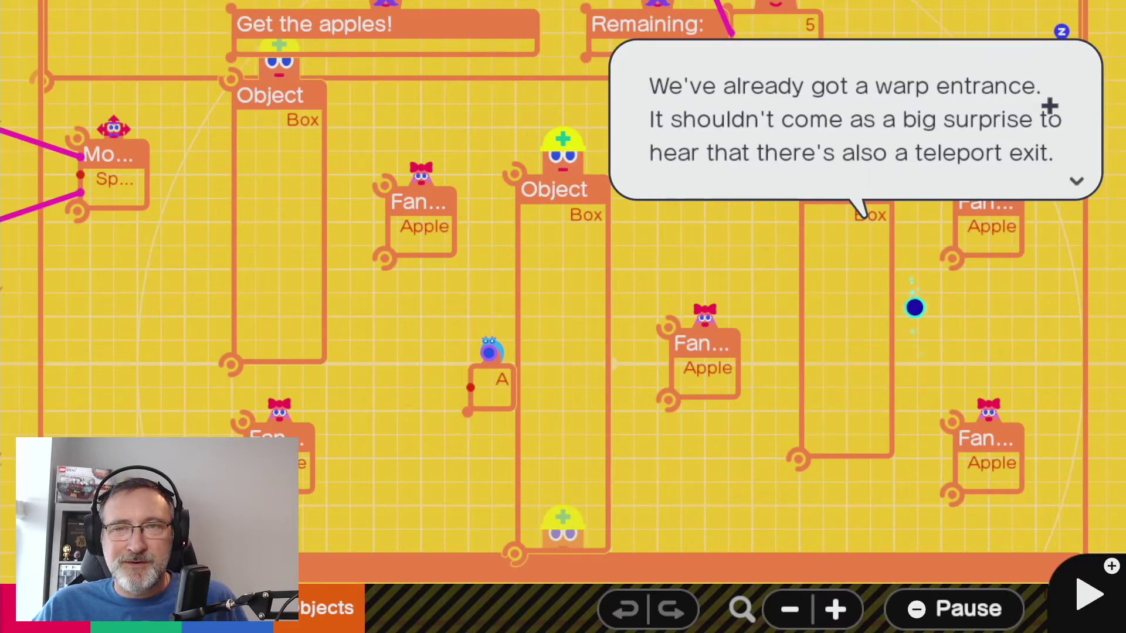
{"action": "left_click", "coordinate": [914, 291]}
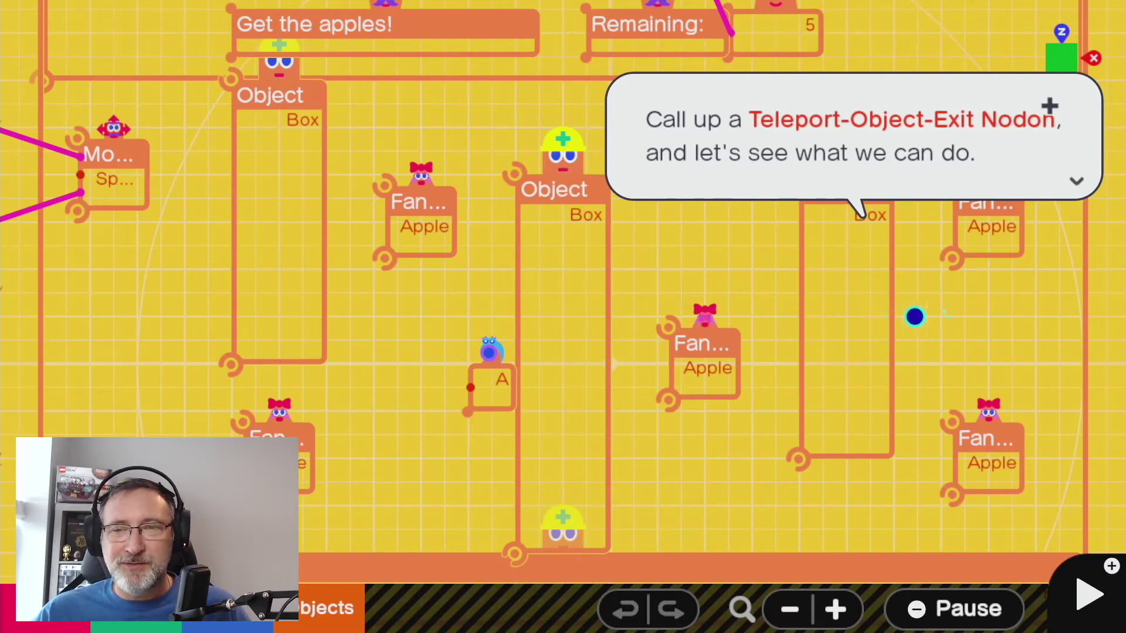
{"action": "left_click", "coordinate": [933, 317]}
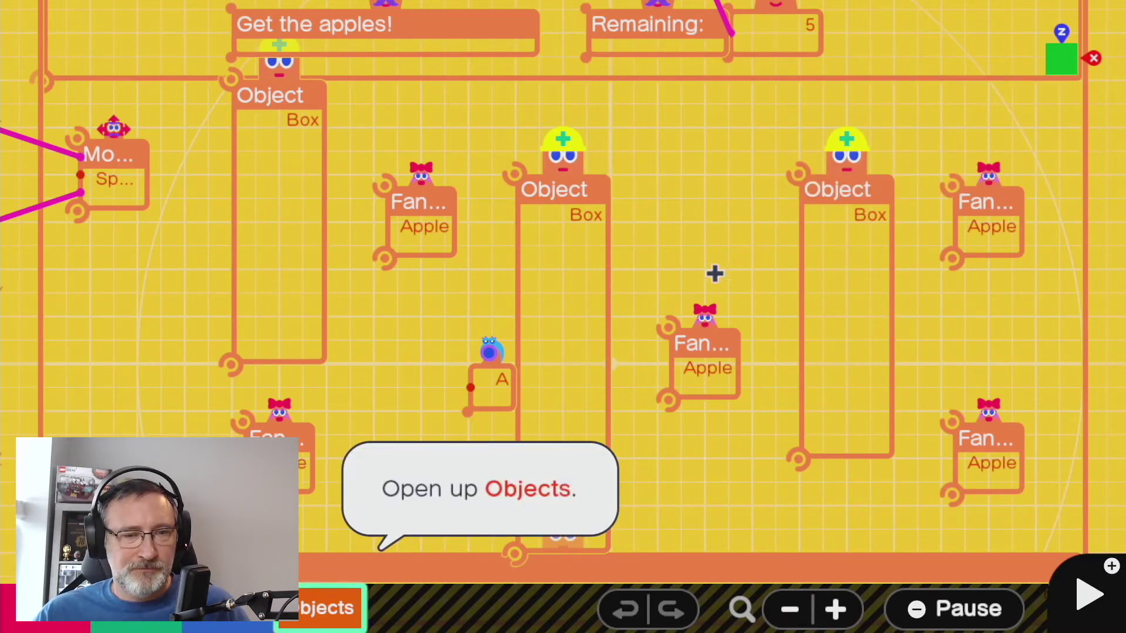
{"action": "left_click", "coordinate": [332, 606]}
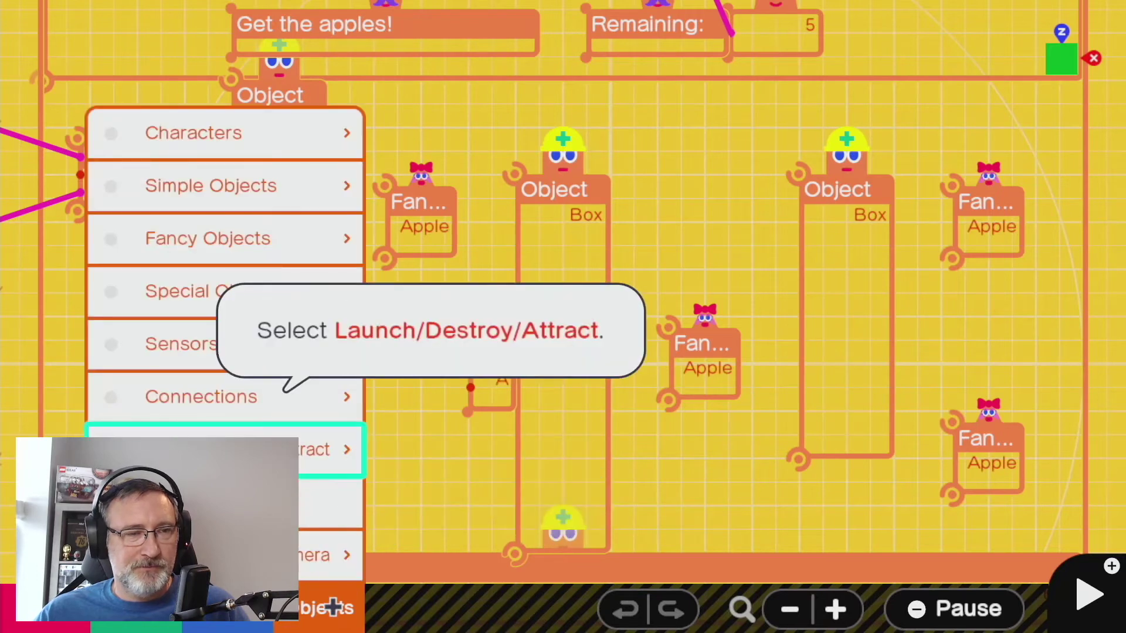
{"action": "left_click", "coordinate": [329, 450]}
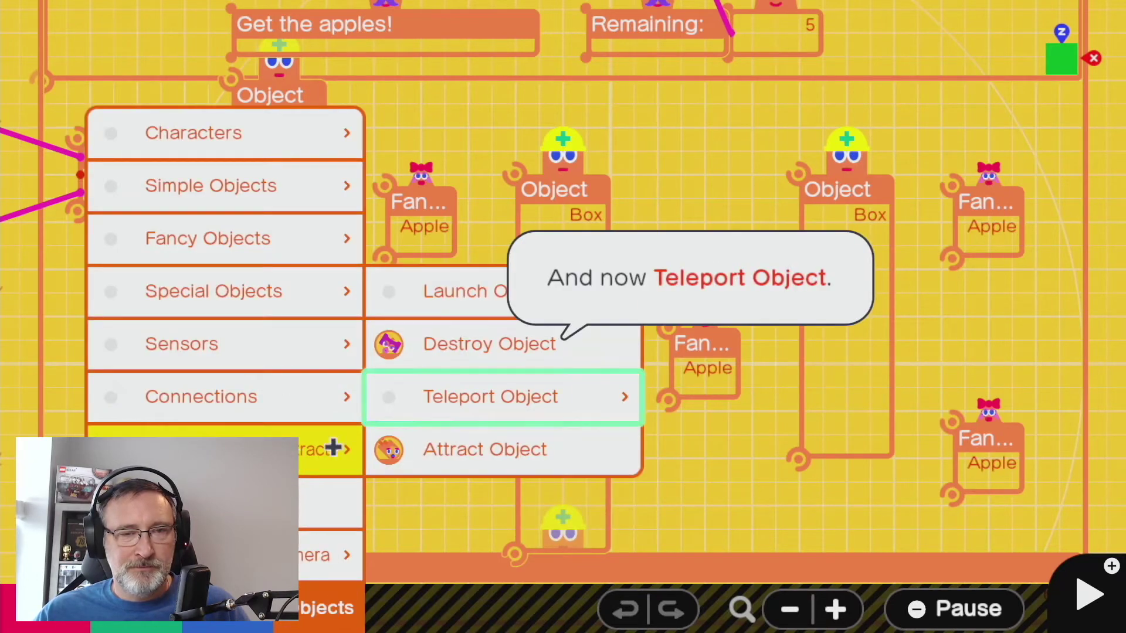
{"action": "left_click", "coordinate": [535, 410]}
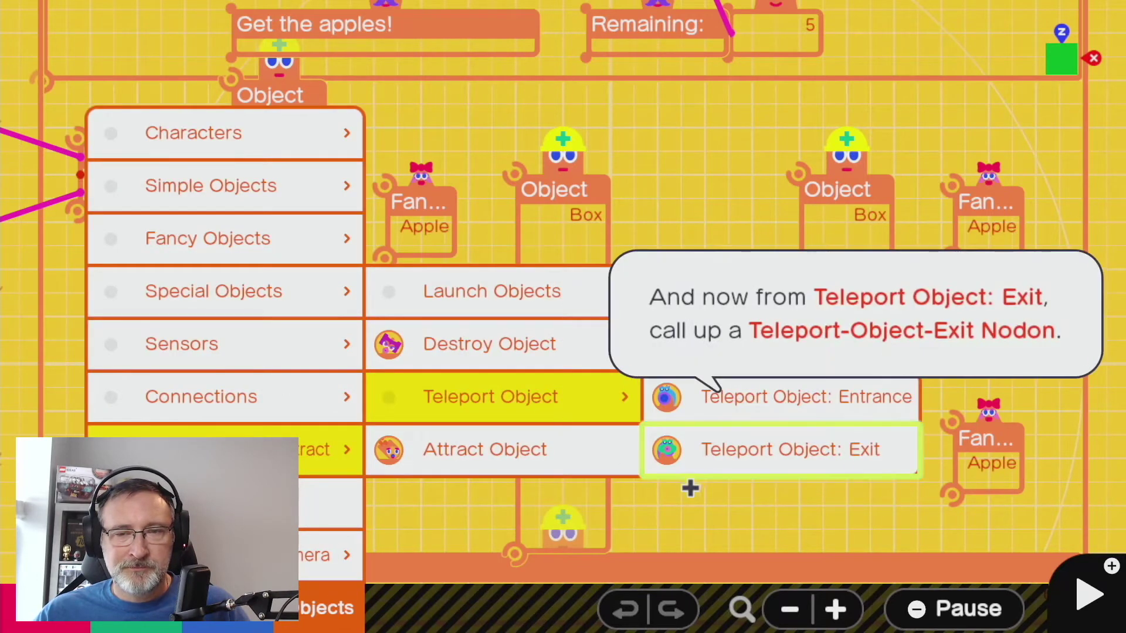
{"action": "left_click", "coordinate": [732, 465]}
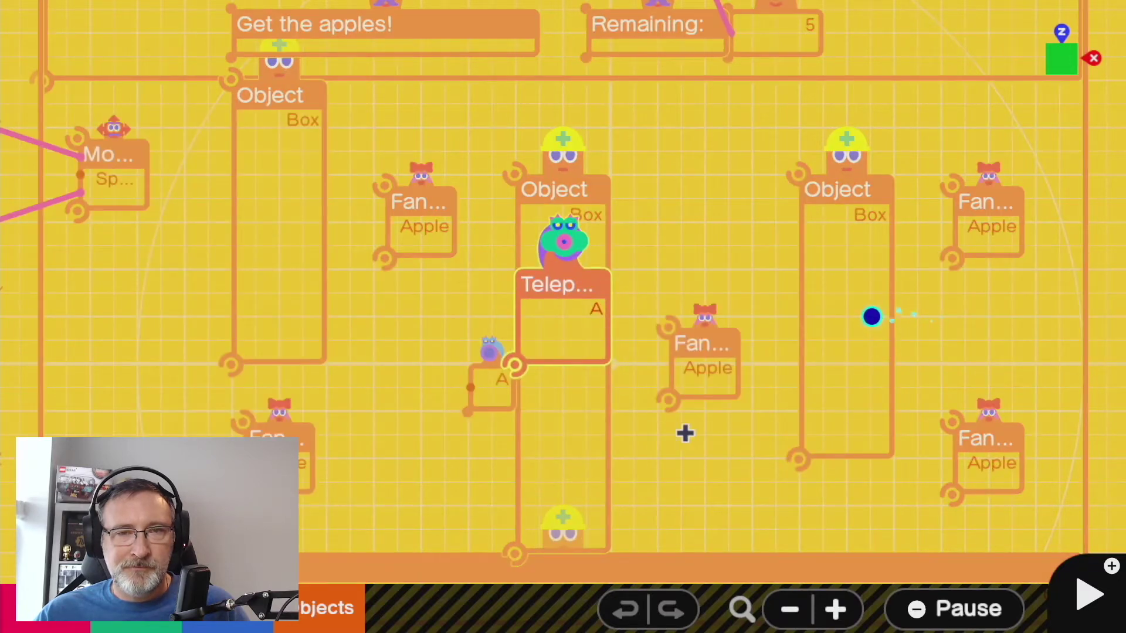
Continue past the exit Nodon's dialogue and place the Teleport-Object-Exit Nodon in the blue frame at the ball's starting point
{"action": "left_click", "coordinate": [654, 404]}
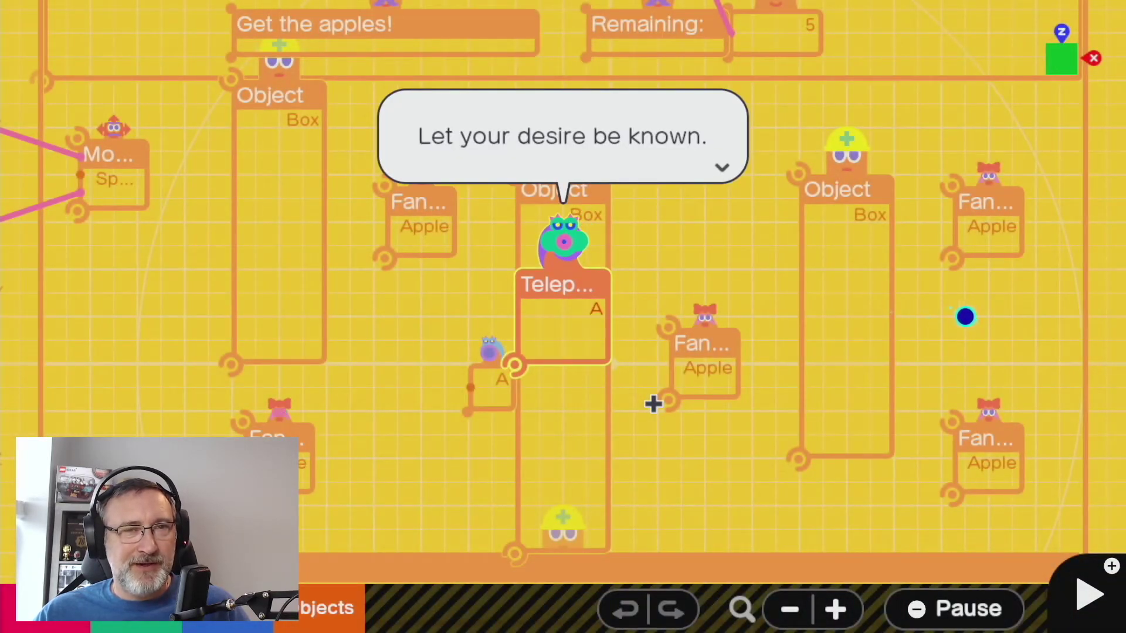
{"action": "left_click", "coordinate": [653, 403]}
{"action": "left_click", "coordinate": [654, 403]}
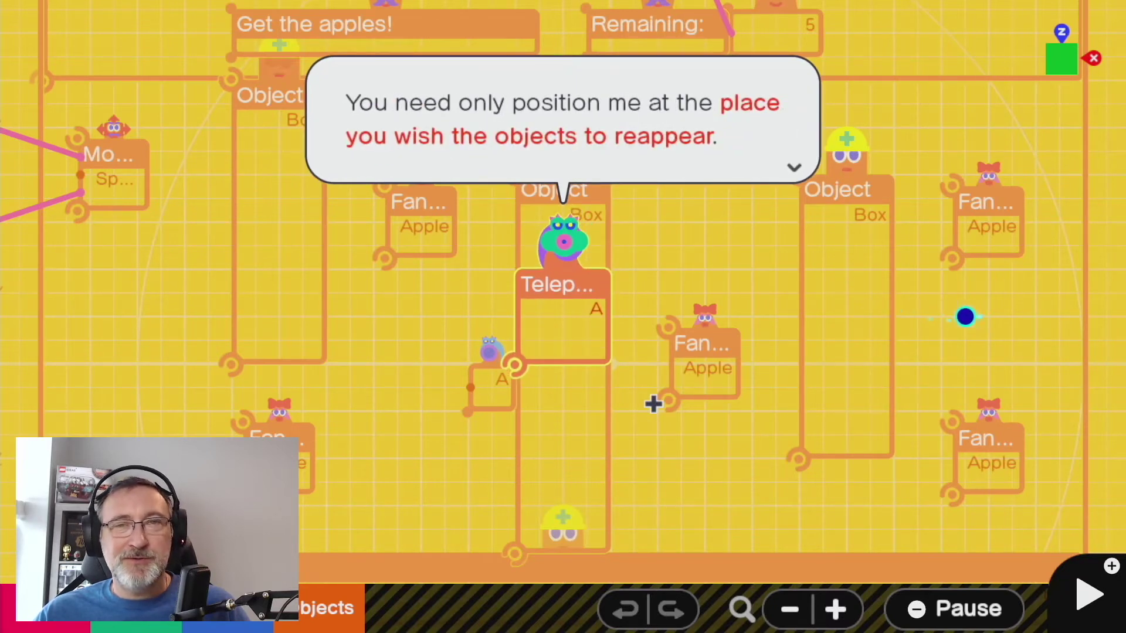
{"action": "left_click", "coordinate": [653, 403]}
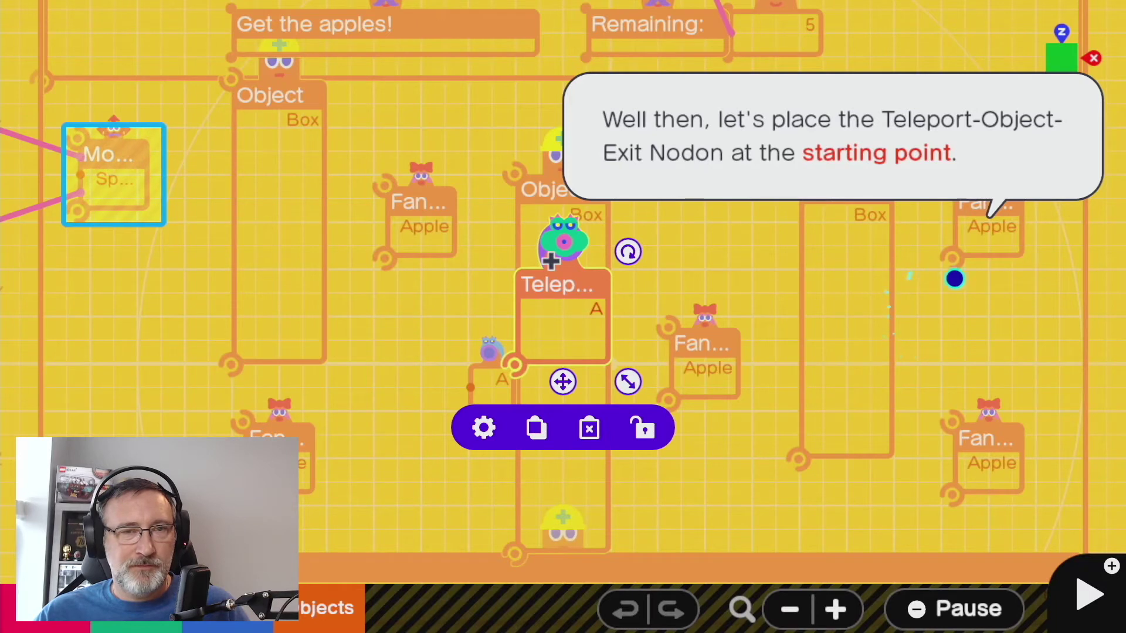
{"action": "left_click_drag", "start_coordinate": [555, 265], "coordinate": [106, 107]}
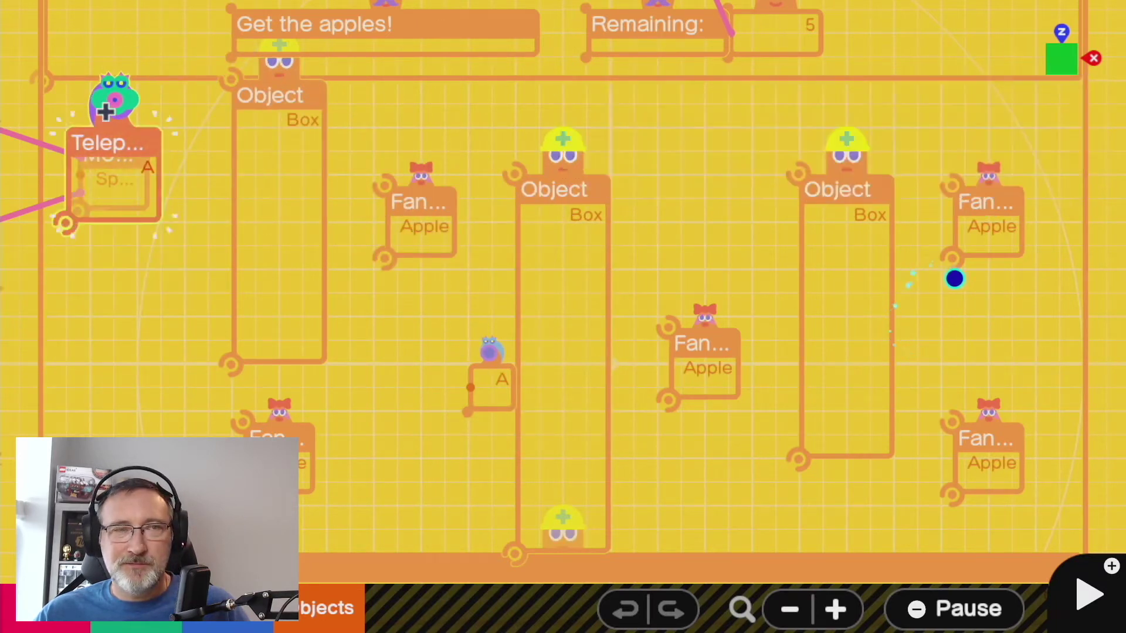
Run the game, roll the ball into the teleport entrance to test the exit at the start point, and continue the lesson dialogue
{"action": "key", "text": "plus"}
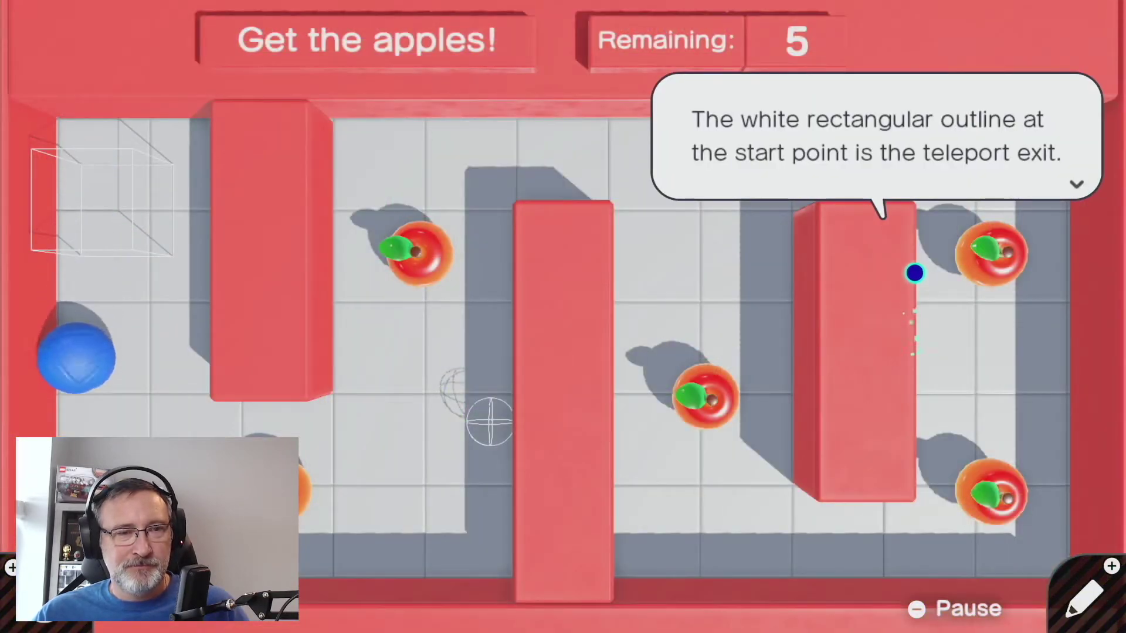
{"action": "key", "text": "a"}
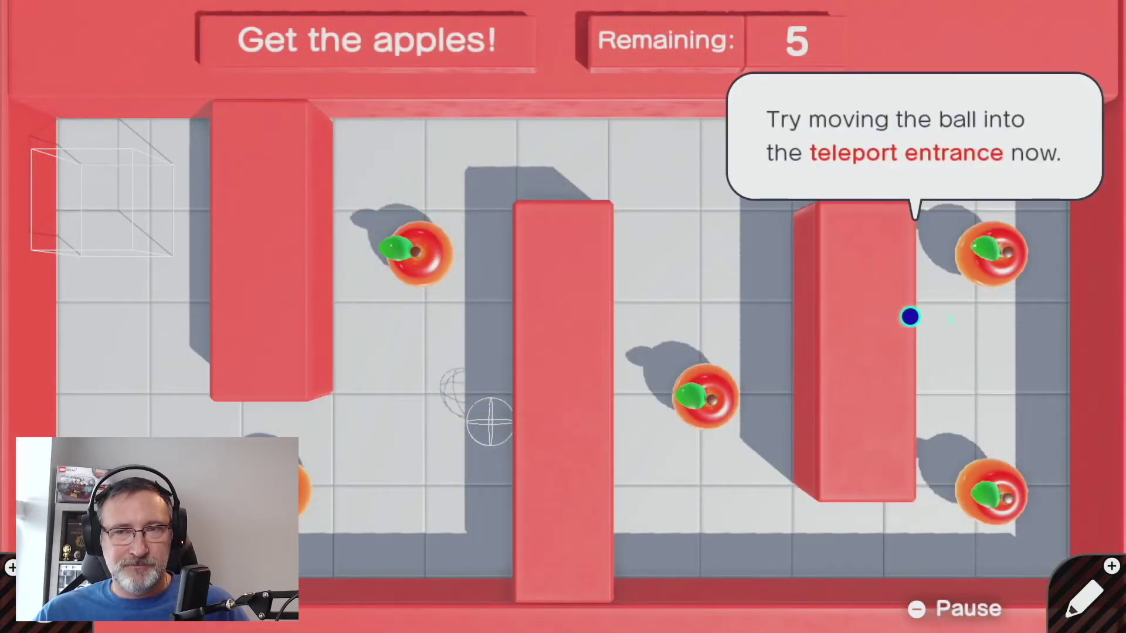
{"action": "key", "text": "Up"}
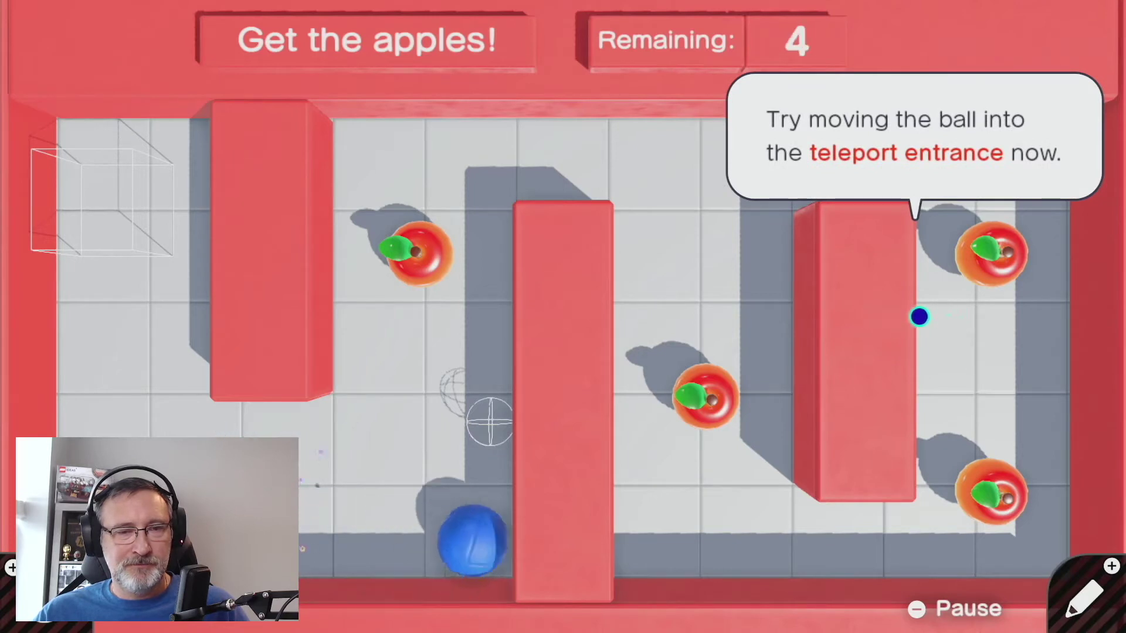
{"action": "key", "text": "Down"}
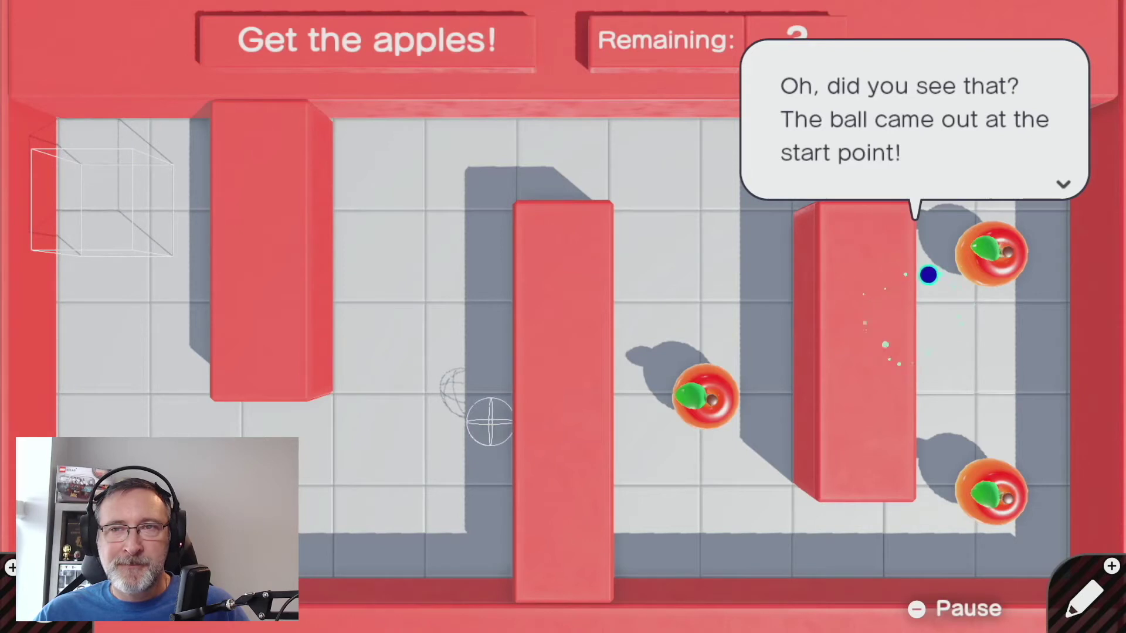
{"action": "key", "text": "Right"}
{"action": "key", "text": "Up"}
{"action": "key", "text": "Down"}
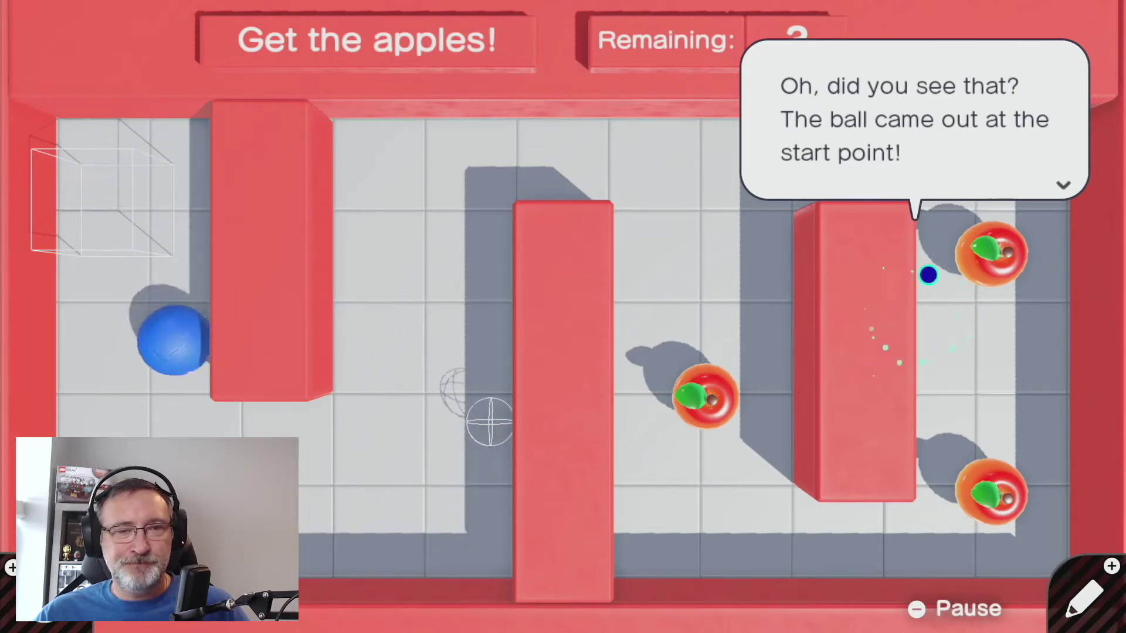
{"action": "key", "text": "Return"}
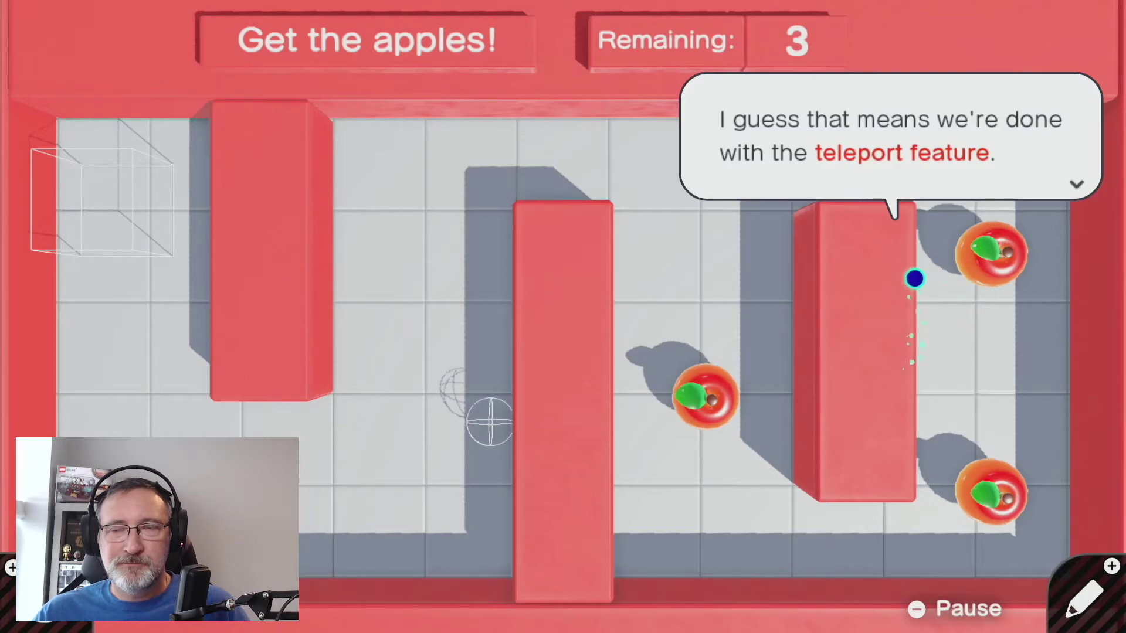